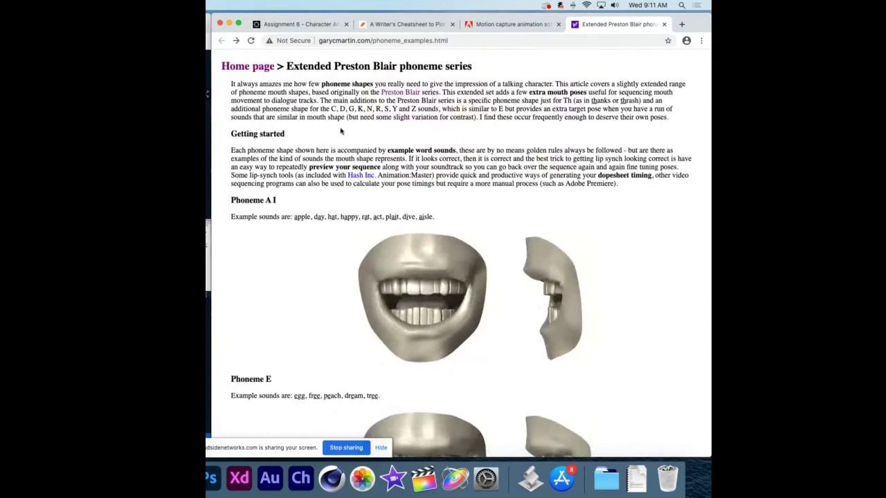
# Step: Review the Assignment 6 page, including its procedure, deliverables, and the material to watch and read
pyautogui.click(316, 28)
pyautogui.scroll(10, 495, 234)
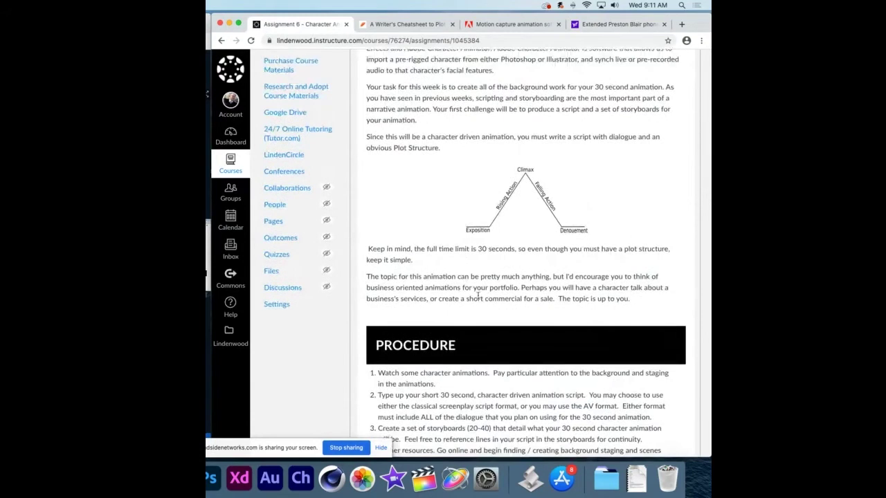
pyautogui.scroll(-4, 477, 293)
pyautogui.scroll(-2, 477, 293)
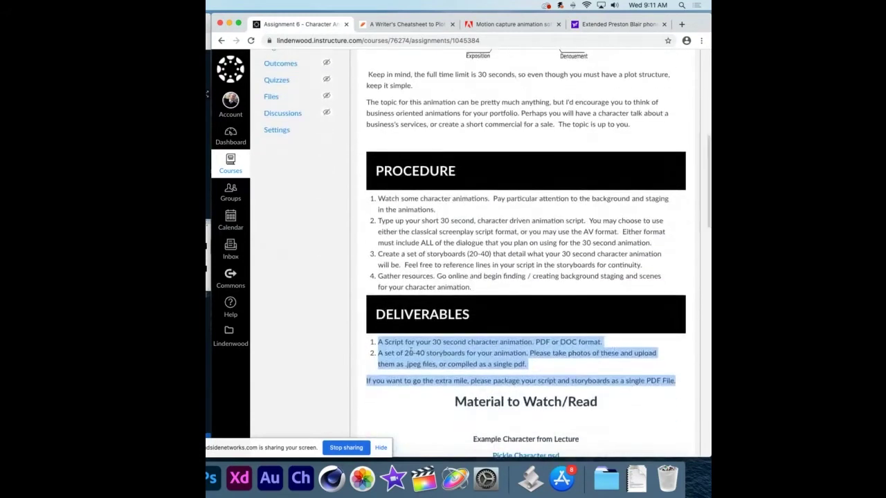
pyautogui.scroll(-4, 436, 346)
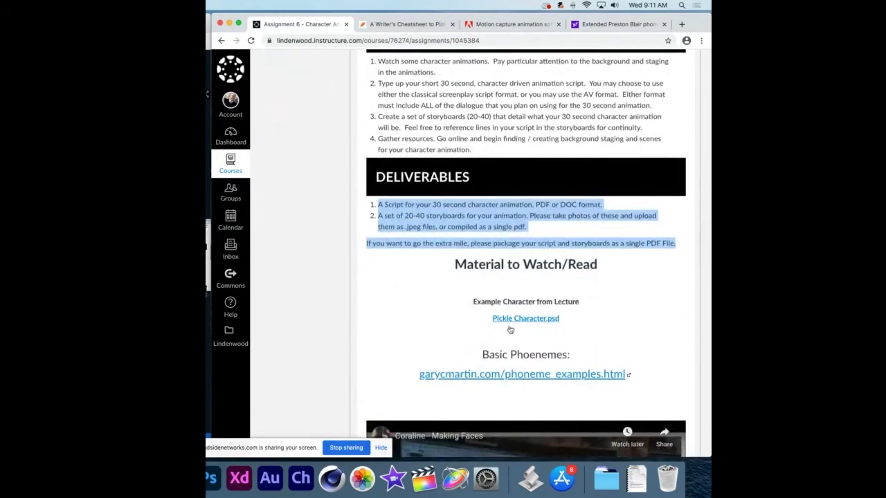
pyautogui.scroll(10, 457, 270)
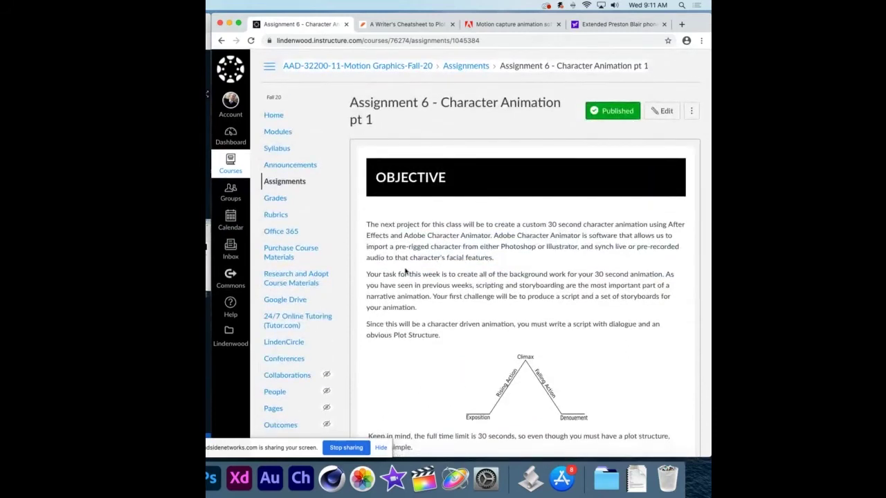
# Step: Switch to Adobe Character Animator, browse the example puppets, and open the Wizard puppet
pyautogui.click(302, 479)
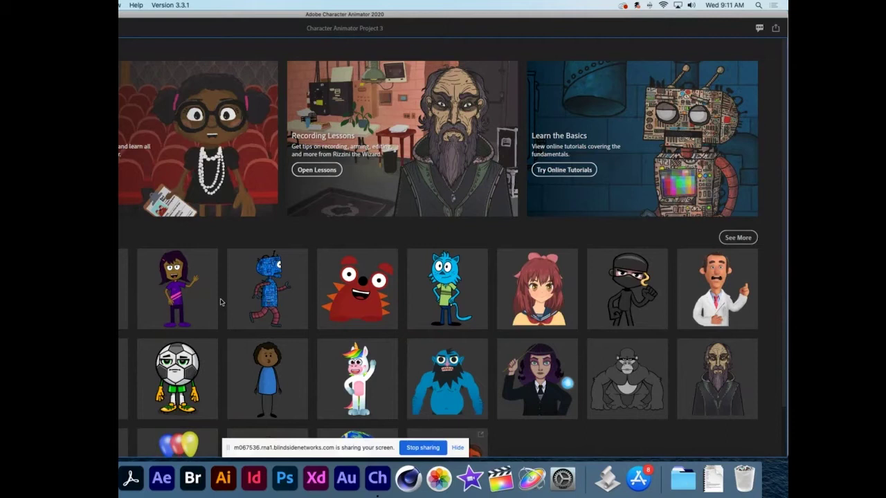
pyautogui.moveTo(117, 156); pyautogui.dragTo(120, 156)
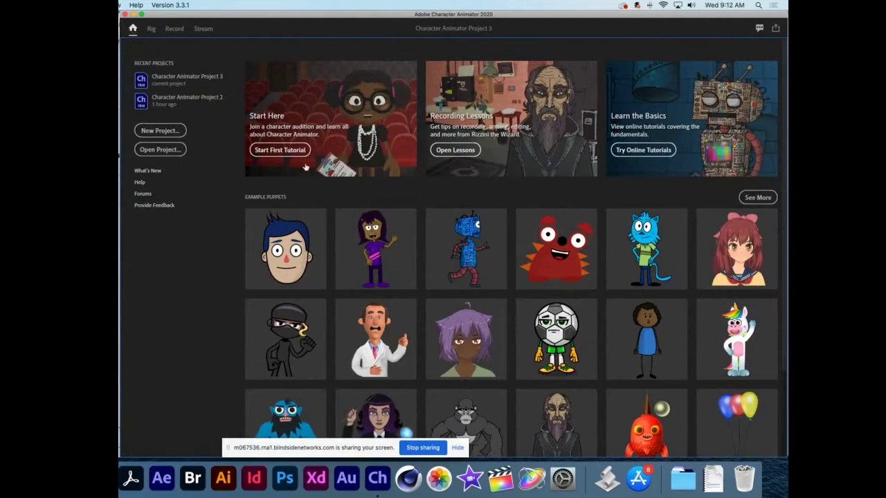
pyautogui.scroll(-3, 436, 298)
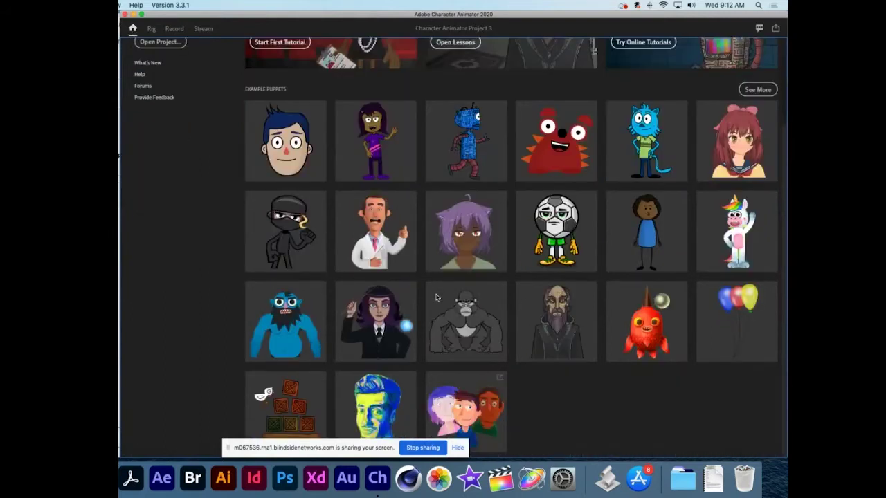
pyautogui.moveTo(437, 298)
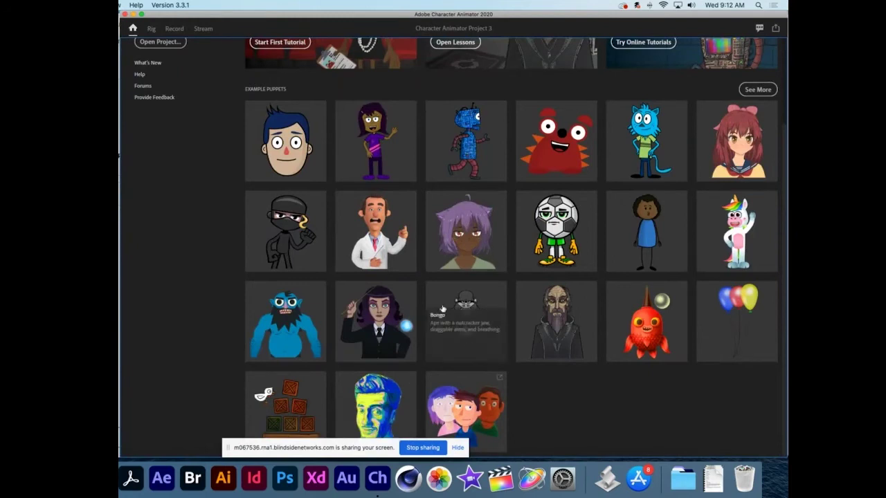
pyautogui.scroll(3, 414, 290)
pyautogui.scroll(-1, 414, 290)
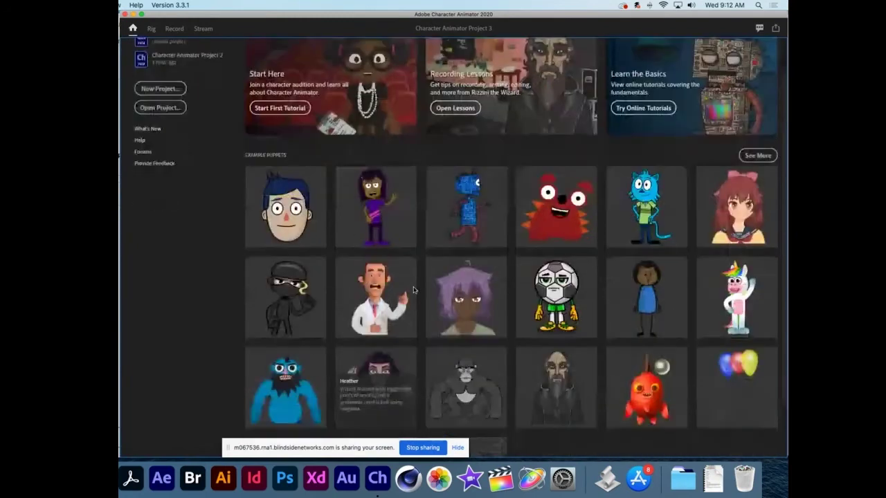
pyautogui.scroll(-2, 414, 291)
pyautogui.scroll(3, 413, 291)
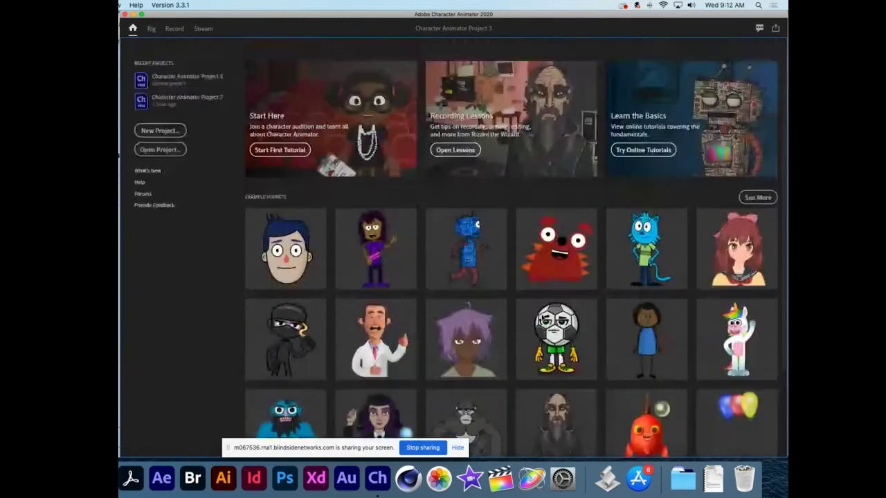
pyautogui.scroll(-3, 468, 313)
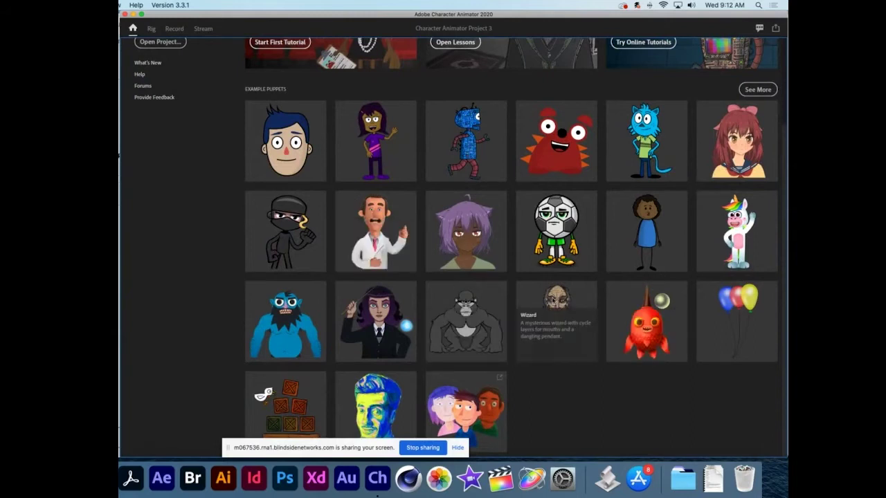
pyautogui.click(589, 341)
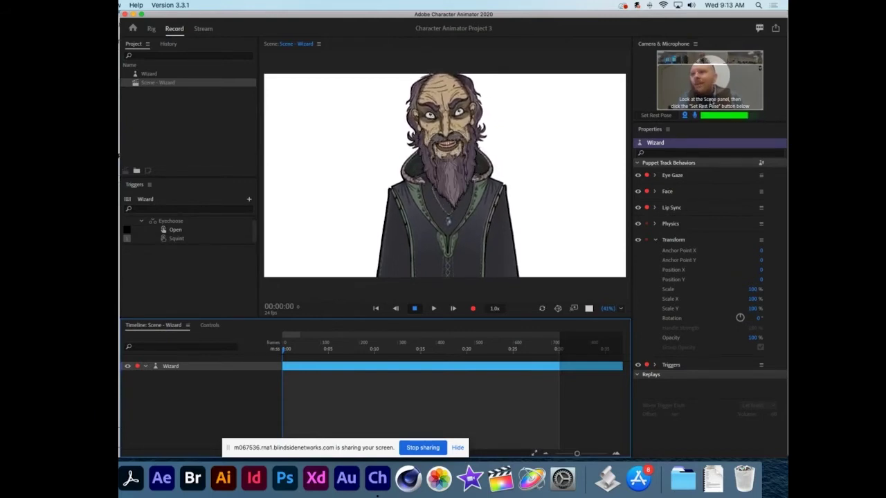
# Step: Set the Wizard's rest pose and record a camera and microphone performance about 15 seconds long
pyautogui.click(656, 119)
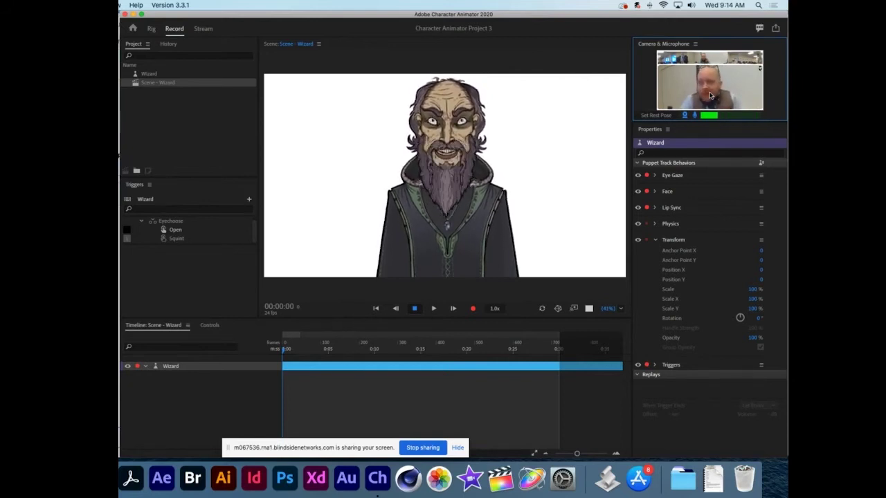
pyautogui.click(473, 309)
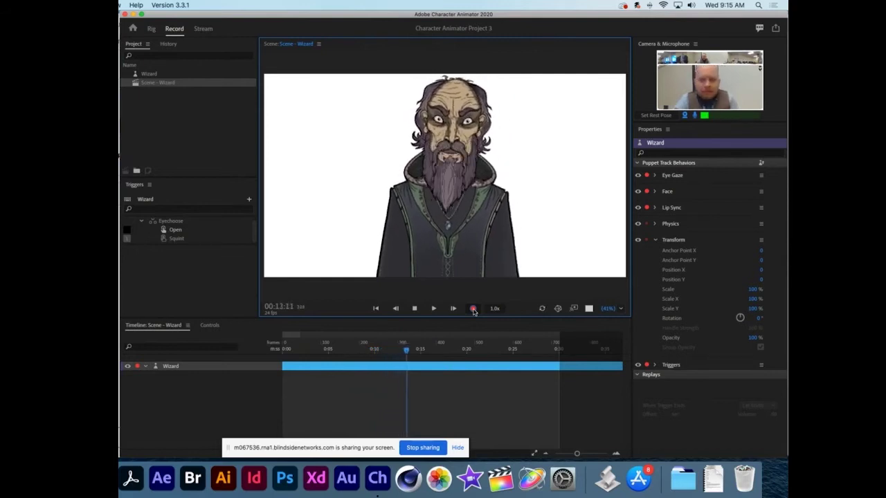
pyautogui.click(416, 310)
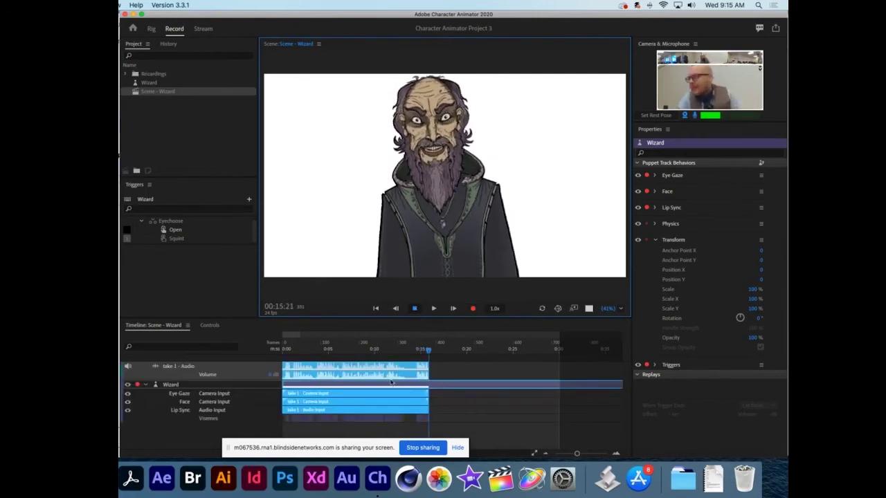
# Step: Play back the recorded Wizard take from the beginning, then return the playhead to the start
pyautogui.moveTo(428, 350); pyautogui.dragTo(274, 353)
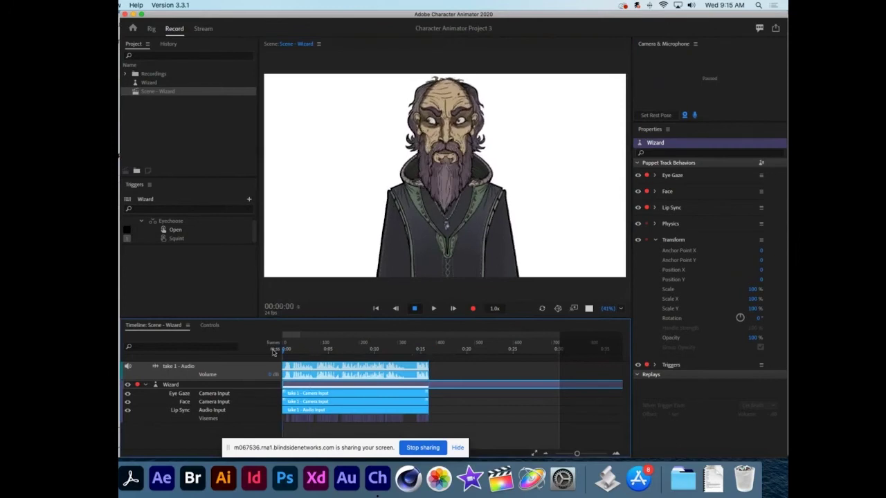
pyautogui.click(433, 309)
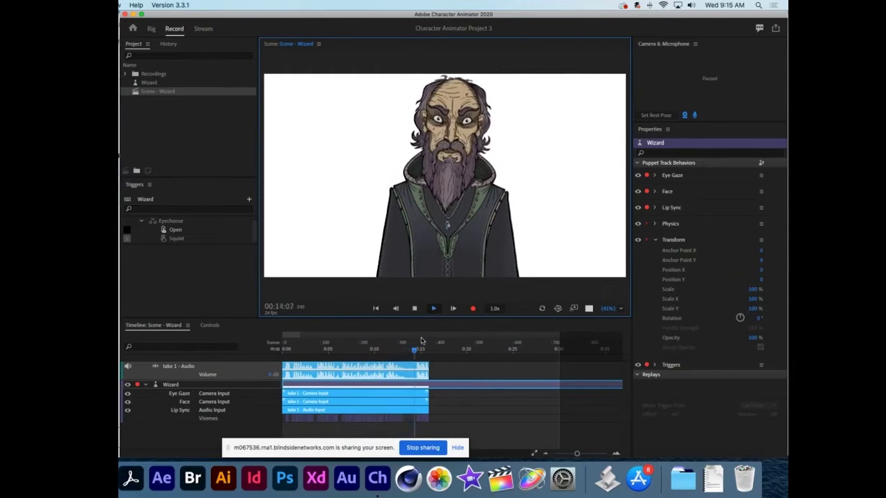
pyautogui.moveTo(406, 350); pyautogui.dragTo(269, 339)
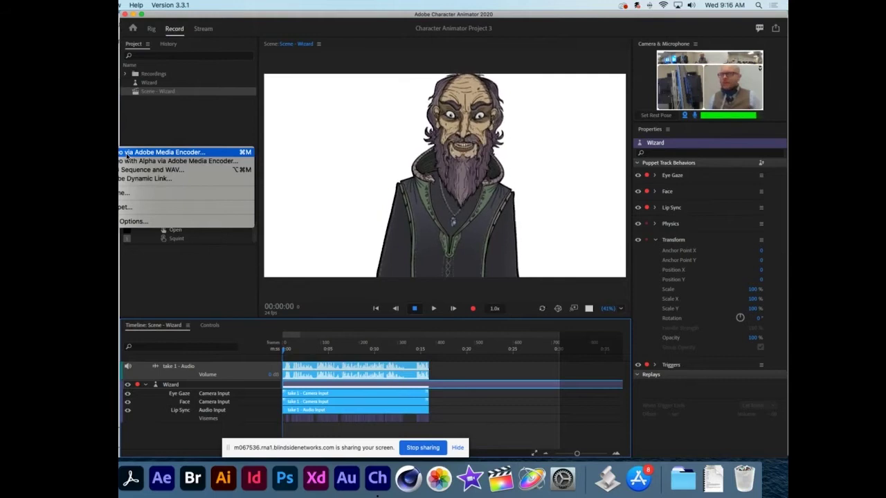
# Step: Export the Wizard scene to the Desktop as the H.264 video "Scene - Wizard" via Adobe Media Encoder, and switch to the encoder
pyautogui.click(127, 154)
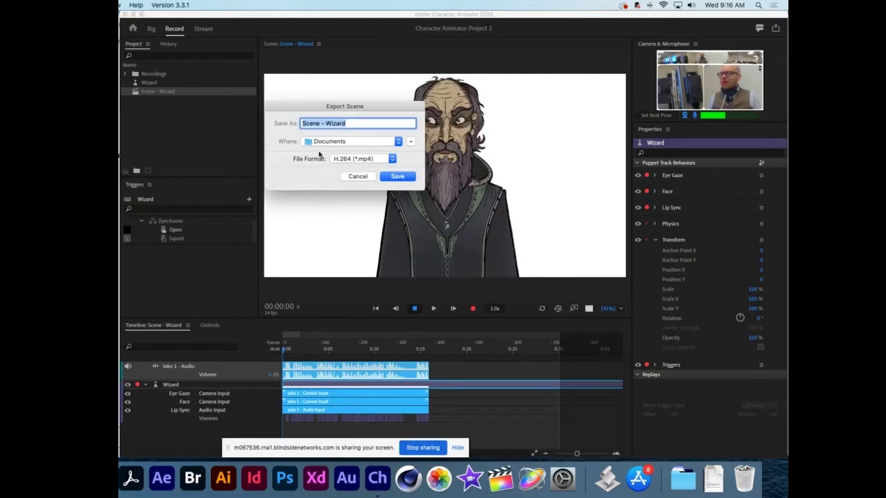
pyautogui.click(359, 141)
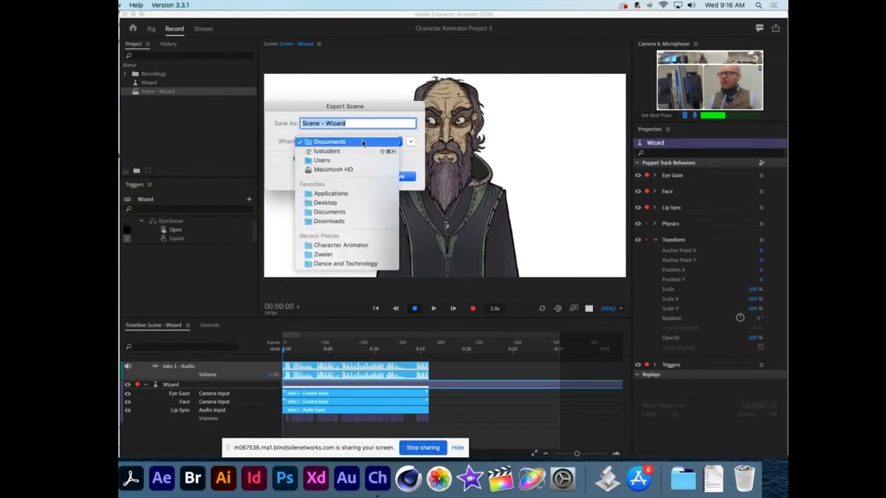
pyautogui.click(330, 141)
pyautogui.click(410, 141)
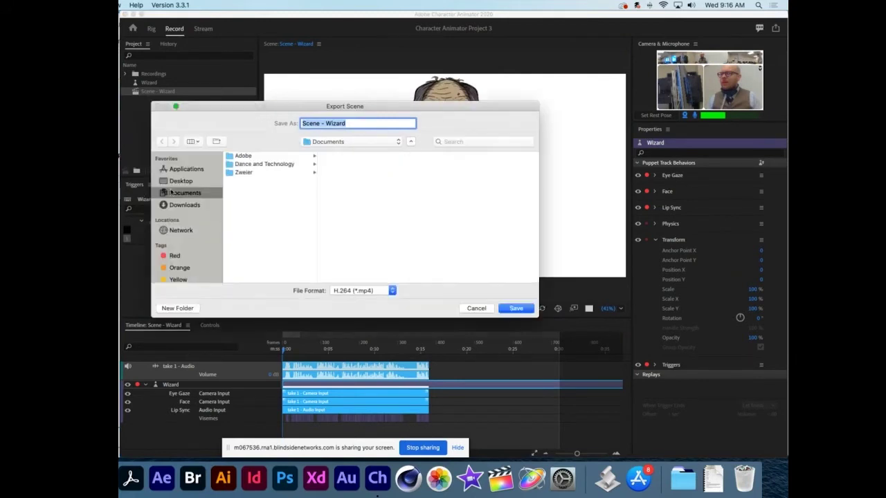
pyautogui.click(182, 181)
pyautogui.click(515, 308)
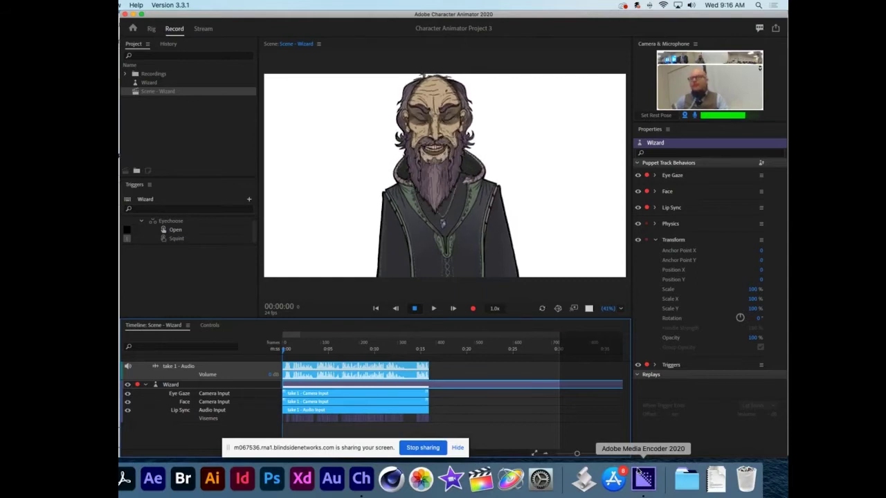
pyautogui.click(644, 478)
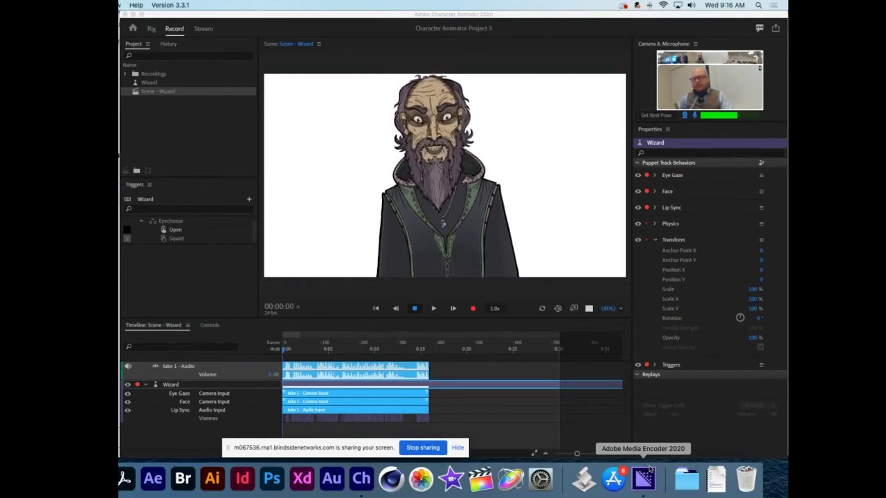
# Step: Return to the Home screen and open the Dr. Applesmith example puppet
pyautogui.click(132, 31)
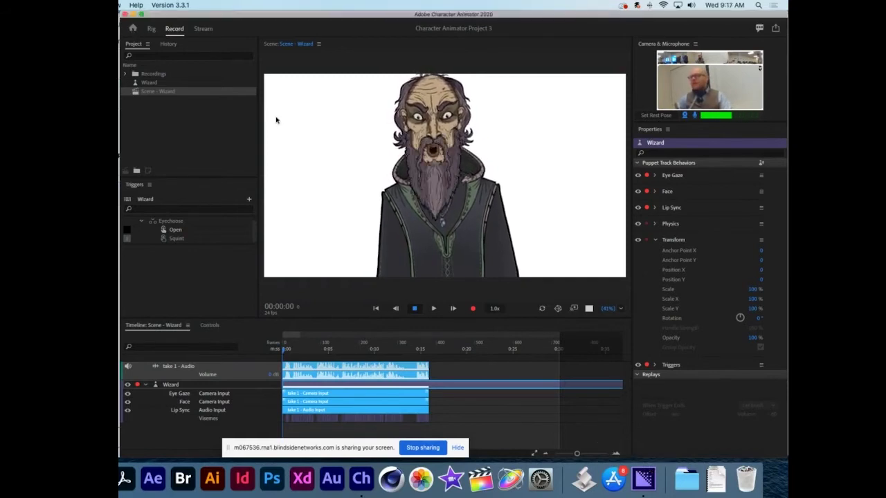
pyautogui.click(133, 30)
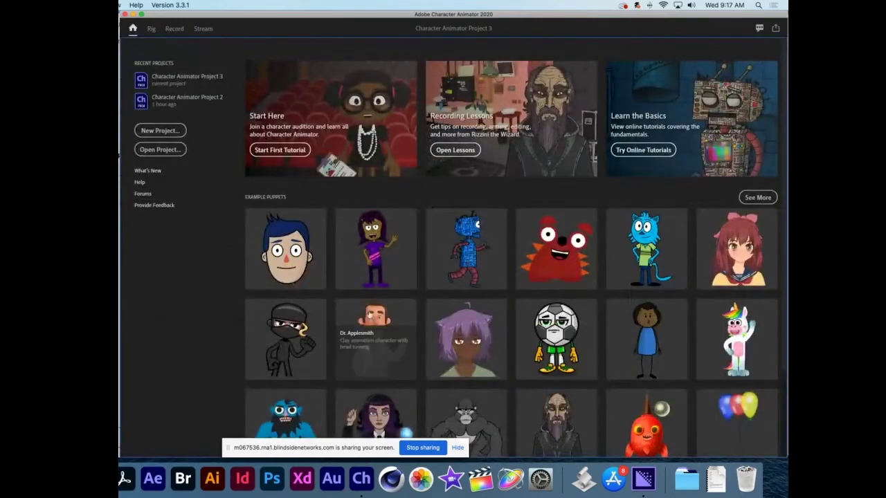
pyautogui.click(399, 321)
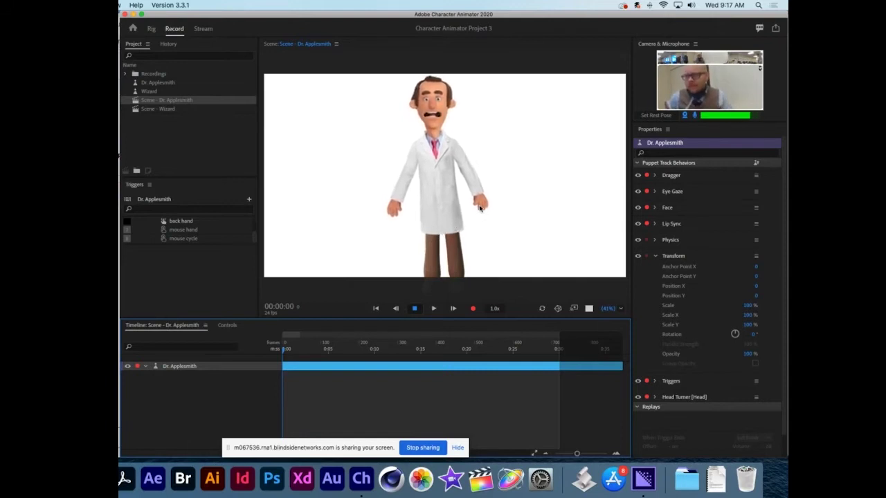
# Step: Test Dr. Applesmith's draggable arms by moving both hands and raising one into a wave
pyautogui.moveTo(482, 205); pyautogui.dragTo(484, 134)
pyautogui.moveTo(400, 207)
pyautogui.mouseDown()
pyautogui.moveTo(418, 142)
pyautogui.moveTo(374, 135)
pyautogui.moveTo(388, 142)
pyautogui.moveTo(395, 128)
pyautogui.moveTo(356, 154)
pyautogui.moveTo(367, 182)
pyautogui.moveTo(379, 161)
pyautogui.moveTo(416, 213)
pyautogui.mouseUp()
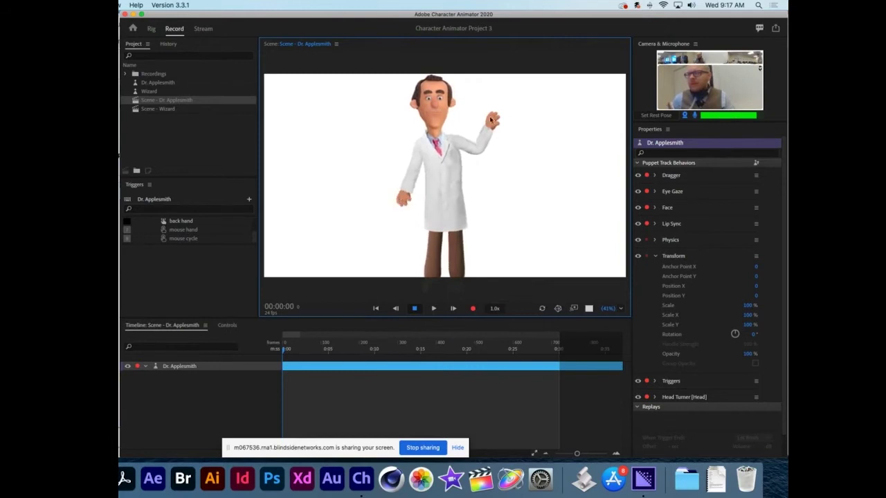
pyautogui.moveTo(470, 106); pyautogui.dragTo(498, 133)
pyautogui.moveTo(395, 182); pyautogui.dragTo(487, 129)
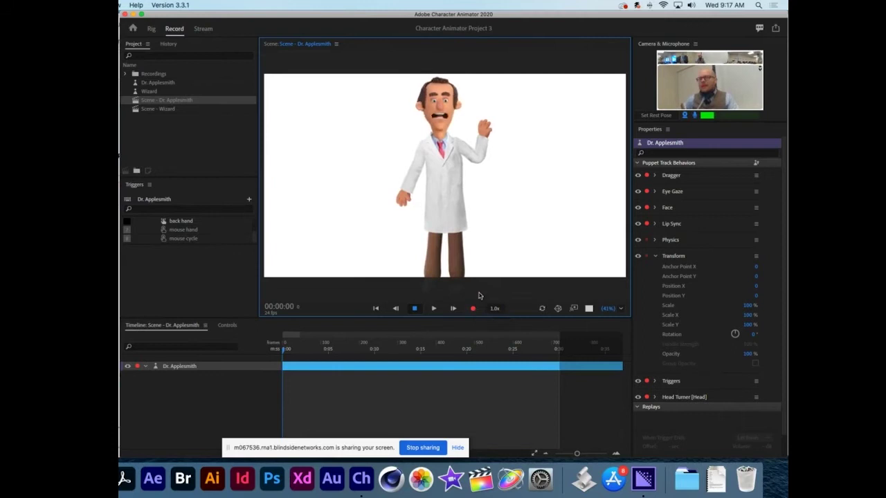
pyautogui.moveTo(483, 128); pyautogui.dragTo(518, 108)
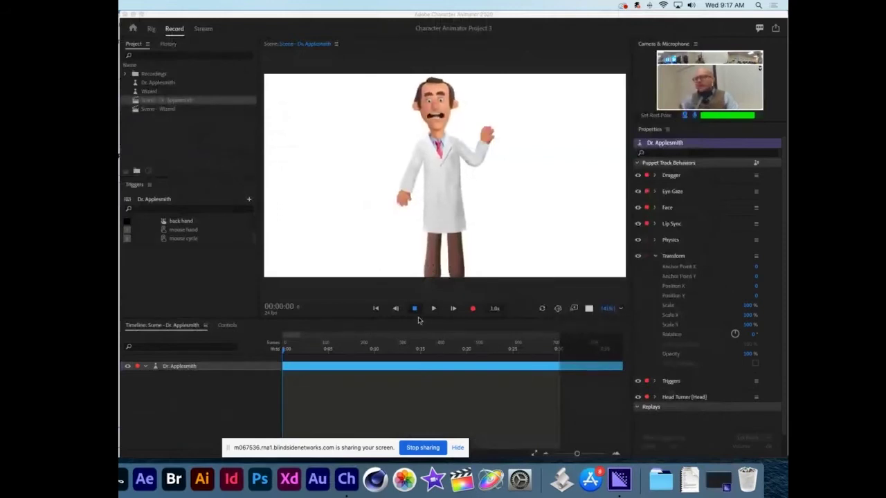
# Step: Record a Dr. Applesmith performance about 23 seconds long while moving both of the puppet's hands
pyautogui.click(473, 312)
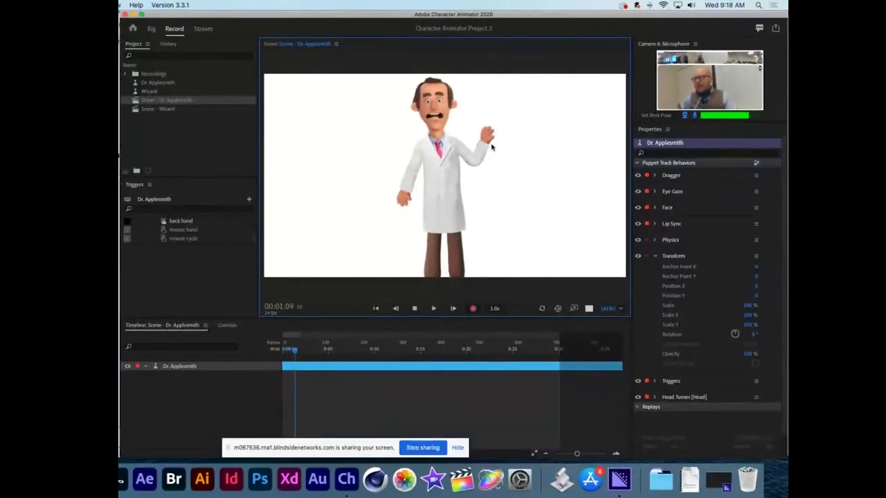
pyautogui.moveTo(512, 157)
pyautogui.mouseDown()
pyautogui.moveTo(472, 145)
pyautogui.moveTo(487, 123)
pyautogui.moveTo(477, 139)
pyautogui.moveTo(499, 186)
pyautogui.moveTo(450, 115)
pyautogui.moveTo(477, 194)
pyautogui.mouseUp()
pyautogui.moveTo(401, 198)
pyautogui.mouseDown()
pyautogui.moveTo(367, 153)
pyautogui.moveTo(360, 116)
pyautogui.moveTo(354, 186)
pyautogui.moveTo(364, 114)
pyautogui.moveTo(373, 180)
pyautogui.moveTo(365, 114)
pyautogui.moveTo(361, 128)
pyautogui.moveTo(369, 179)
pyautogui.moveTo(375, 114)
pyautogui.moveTo(297, 122)
pyautogui.moveTo(383, 126)
pyautogui.moveTo(315, 139)
pyautogui.moveTo(362, 146)
pyautogui.moveTo(313, 157)
pyautogui.moveTo(358, 176)
pyautogui.moveTo(306, 194)
pyautogui.moveTo(381, 206)
pyautogui.moveTo(380, 140)
pyautogui.moveTo(366, 126)
pyautogui.moveTo(346, 186)
pyautogui.moveTo(382, 110)
pyautogui.moveTo(388, 151)
pyautogui.moveTo(369, 126)
pyautogui.moveTo(364, 141)
pyautogui.moveTo(370, 160)
pyautogui.mouseUp()
pyautogui.click(414, 308)
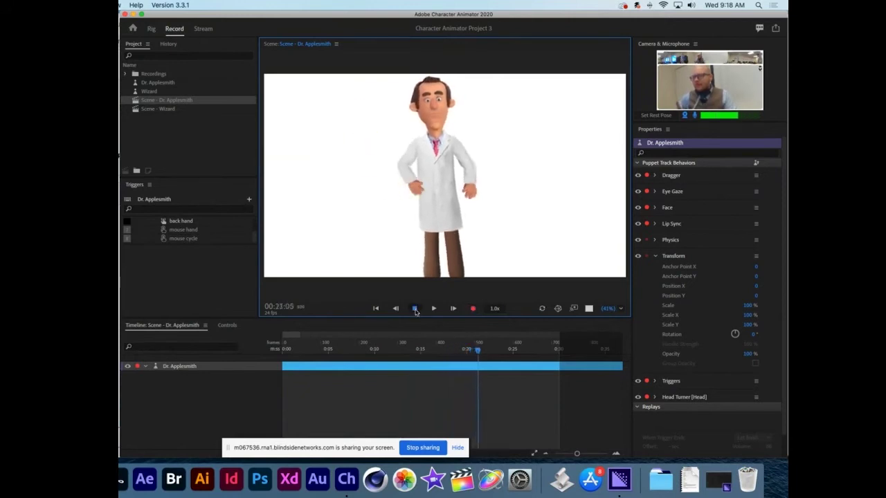
# Step: Play back the recorded Dr. Applesmith take from the beginning, stopping it partway through
pyautogui.moveTo(482, 355); pyautogui.dragTo(277, 352)
pyautogui.click(432, 309)
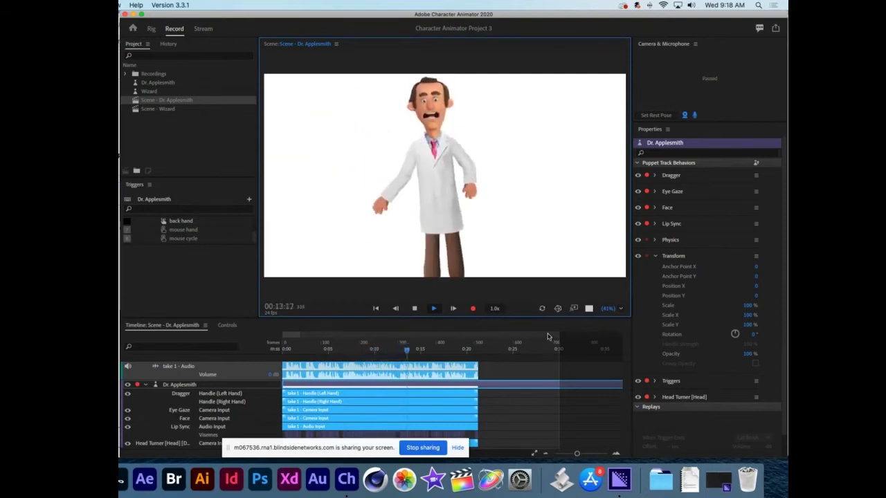
pyautogui.click(415, 311)
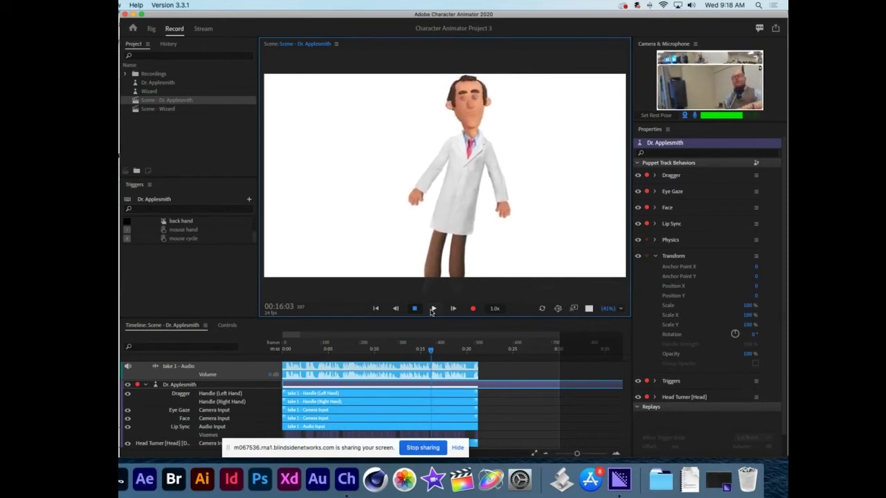
# Step: Return to the Home screen and open the Wizard example puppet in another new scene
pyautogui.click(133, 29)
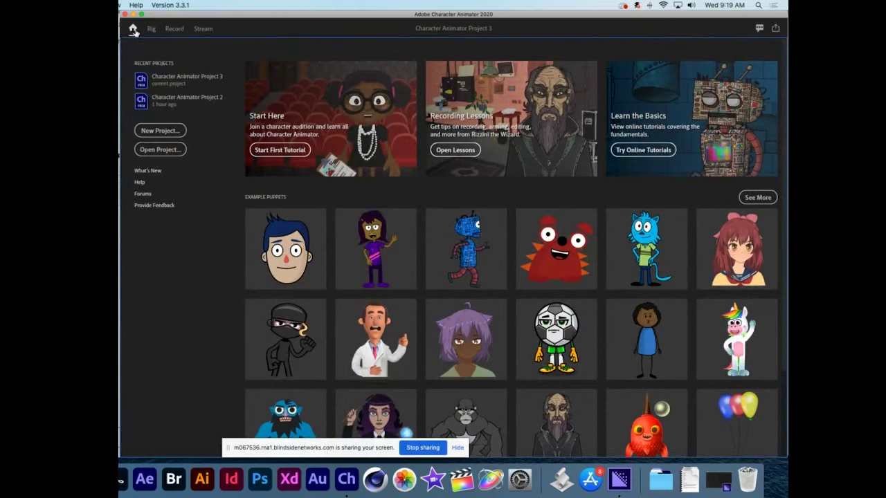
pyautogui.moveTo(396, 256)
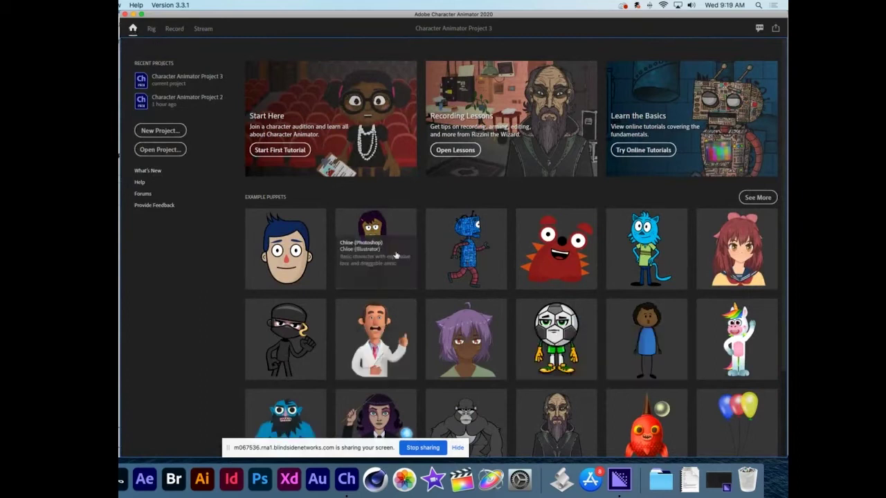
pyautogui.moveTo(653, 382)
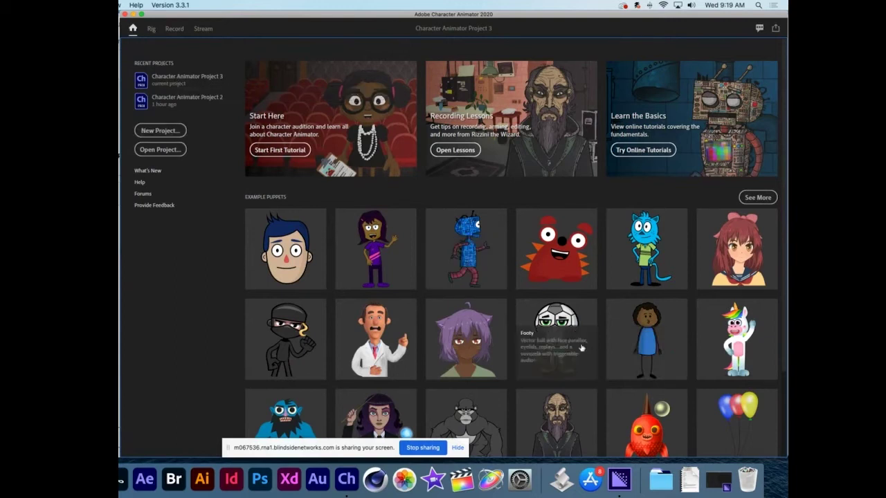
pyautogui.scroll(-3, 580, 387)
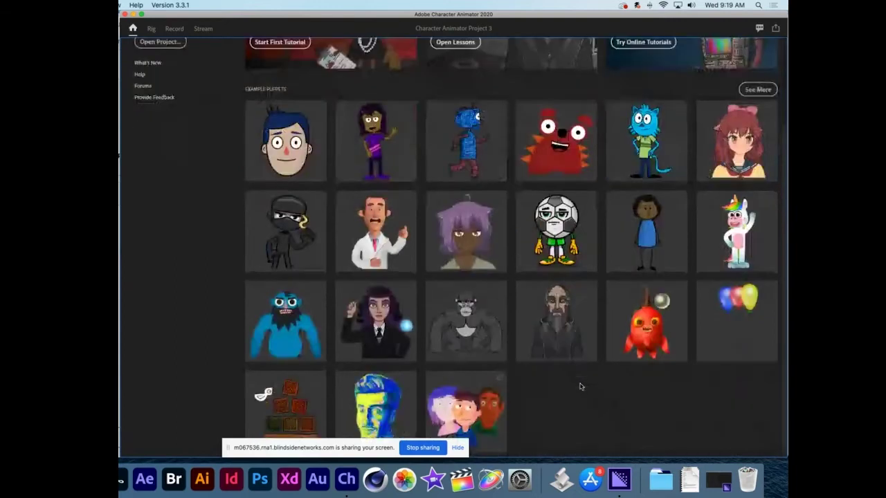
pyautogui.click(552, 358)
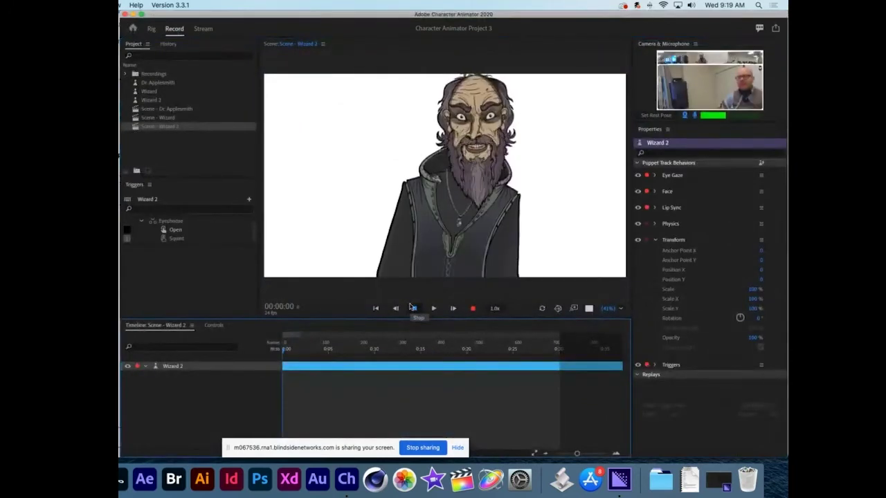
pyautogui.click(413, 308)
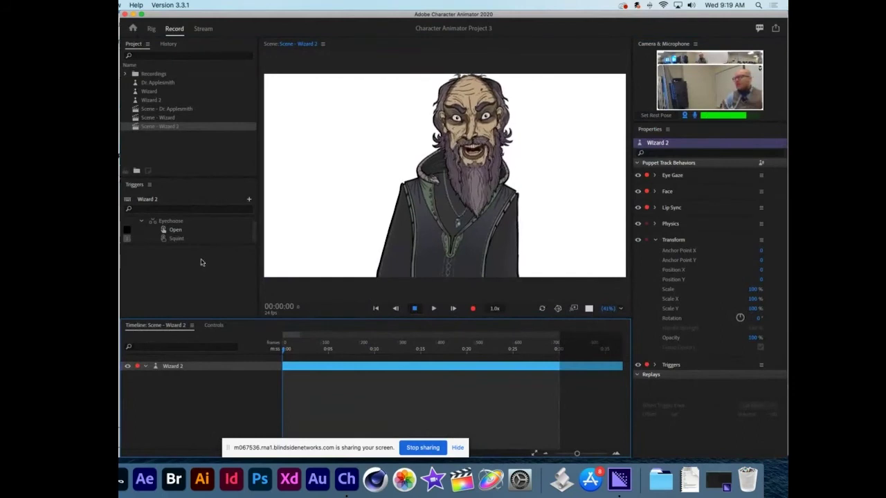
# Step: Switch between the project's recorded scenes by opening Scene - Wizard and Scene - Dr. Applesmith
pyautogui.click(152, 129)
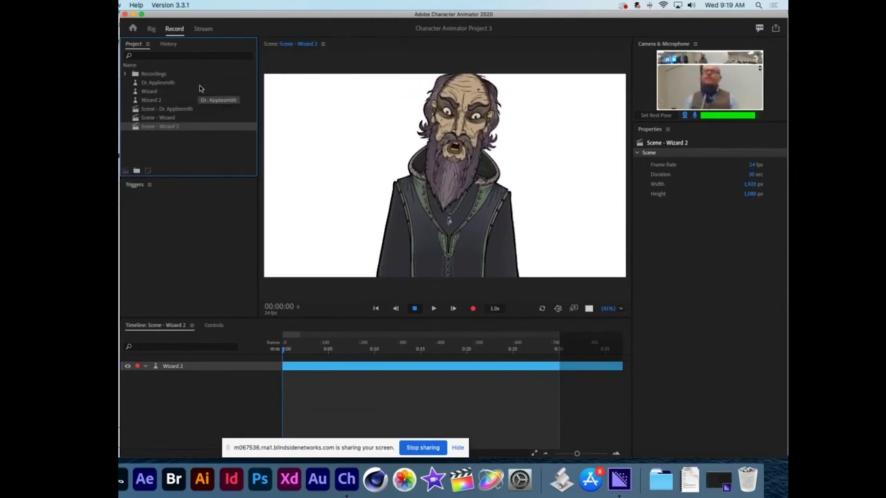
pyautogui.click(165, 121)
pyautogui.doubleClick(140, 121)
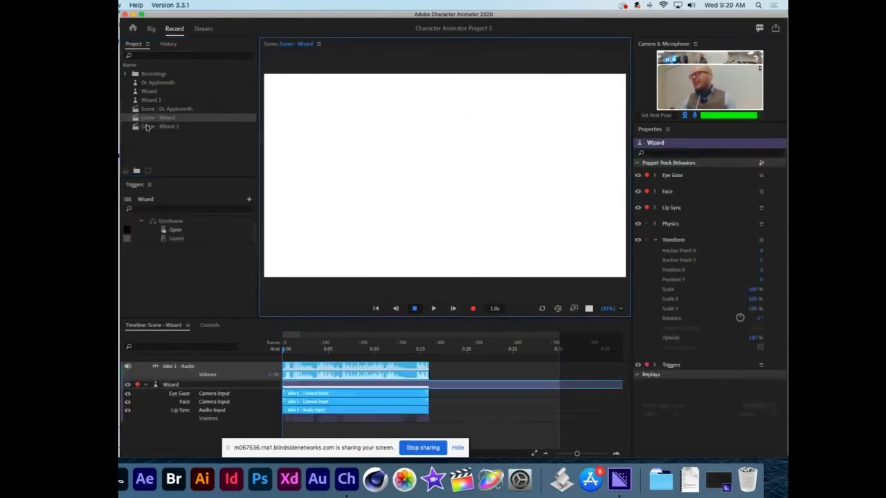
pyautogui.doubleClick(144, 111)
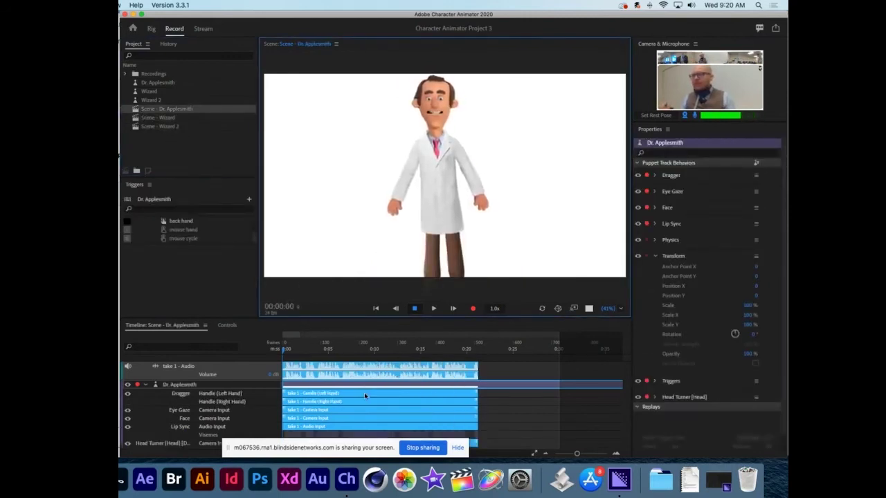
# Step: Scrub and briefly play the recorded Dr. Applesmith take, returning the playhead to the start
pyautogui.click(328, 349)
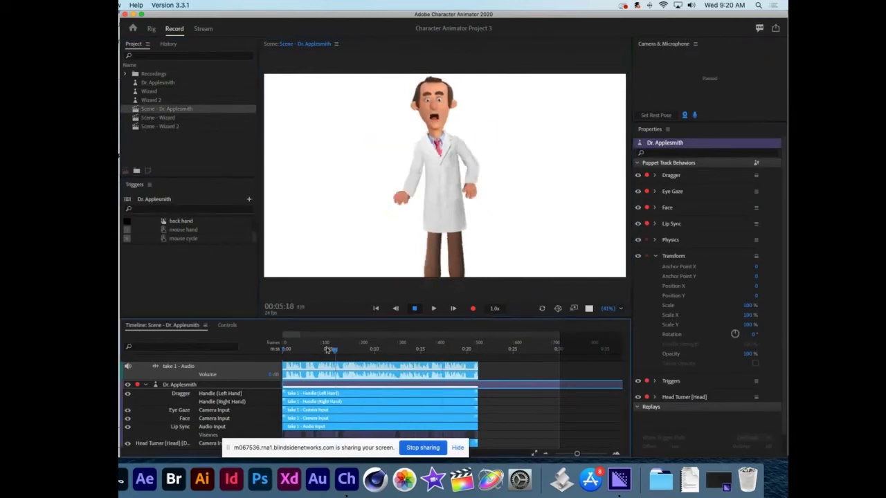
pyautogui.click(430, 309)
pyautogui.click(432, 310)
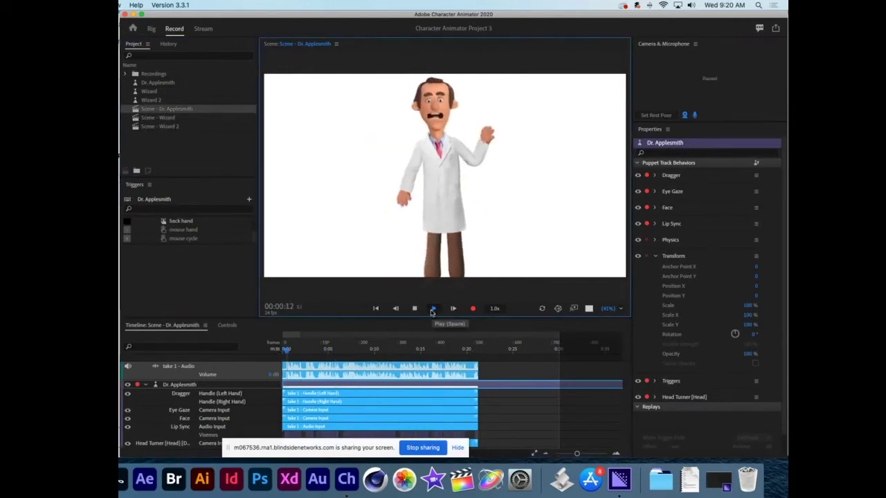
pyautogui.click(430, 310)
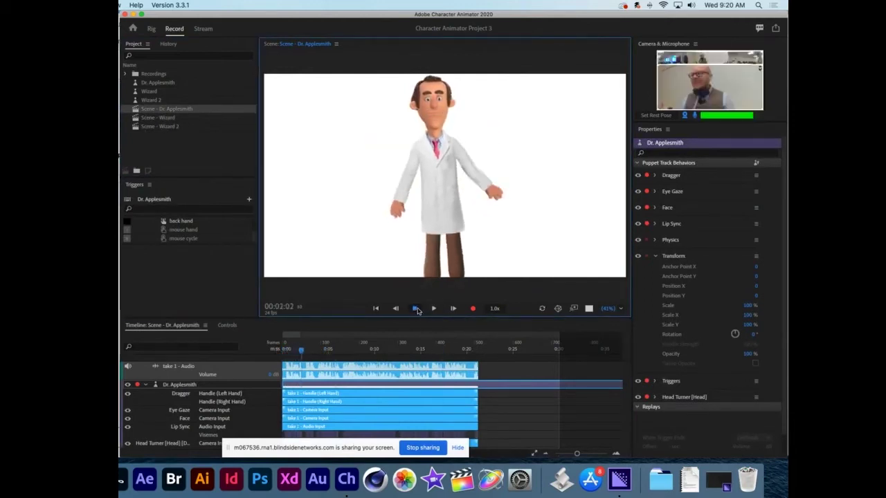
pyautogui.moveTo(504, 349); pyautogui.dragTo(283, 350)
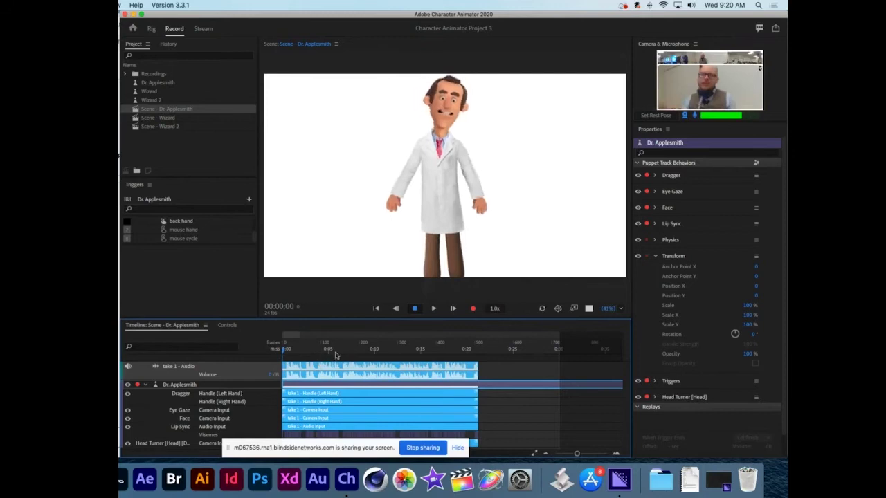
# Step: Reopen Scene - Wizard and open the Wizard puppet's original artwork in Photoshop for editing
pyautogui.doubleClick(147, 119)
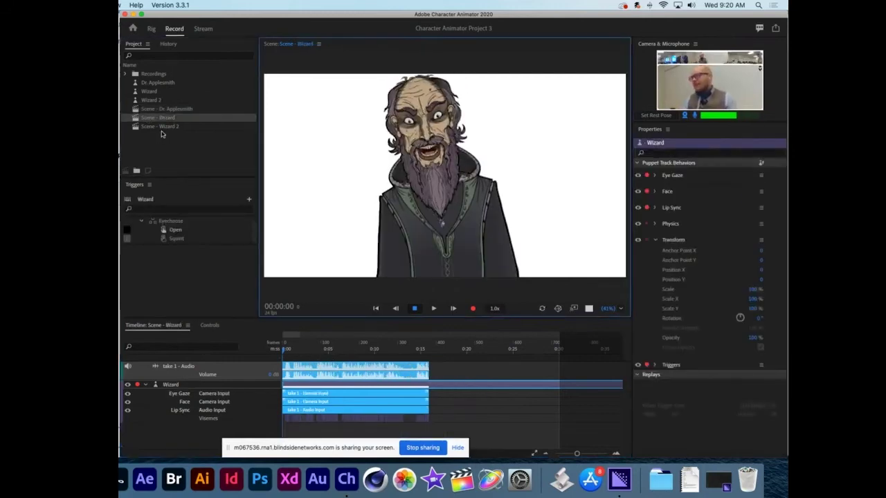
pyautogui.click(142, 101)
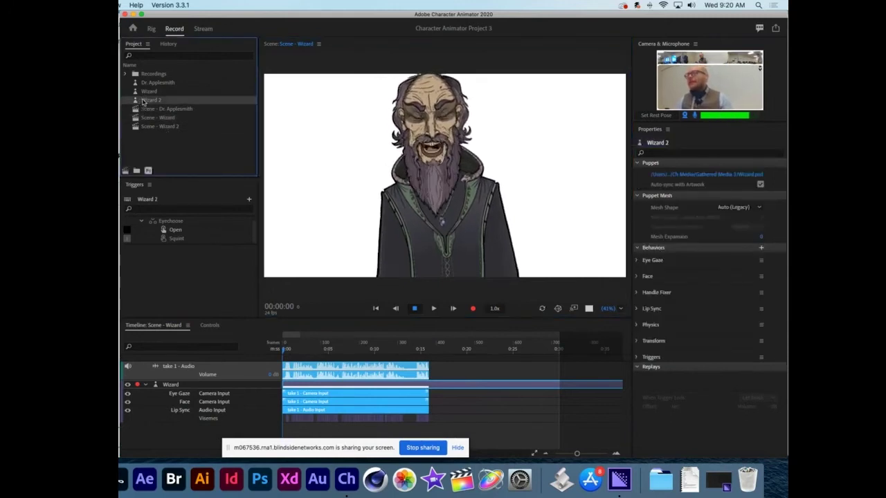
pyautogui.click(144, 92)
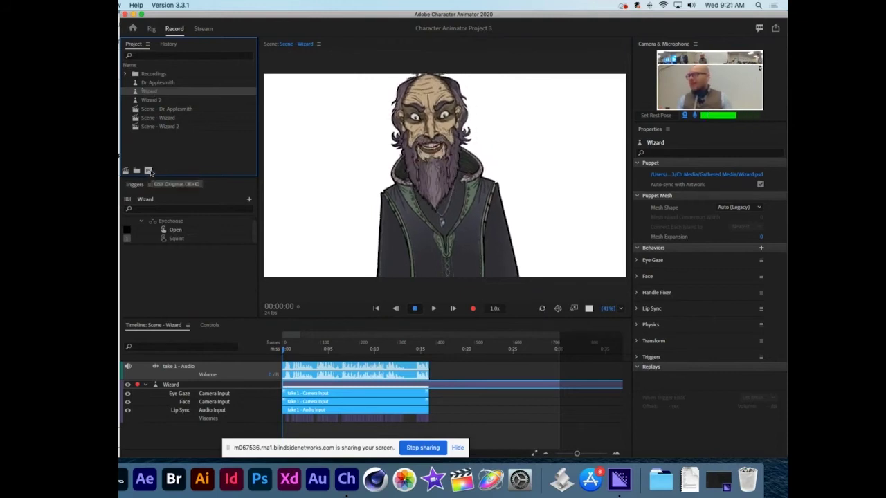
pyautogui.click(149, 171)
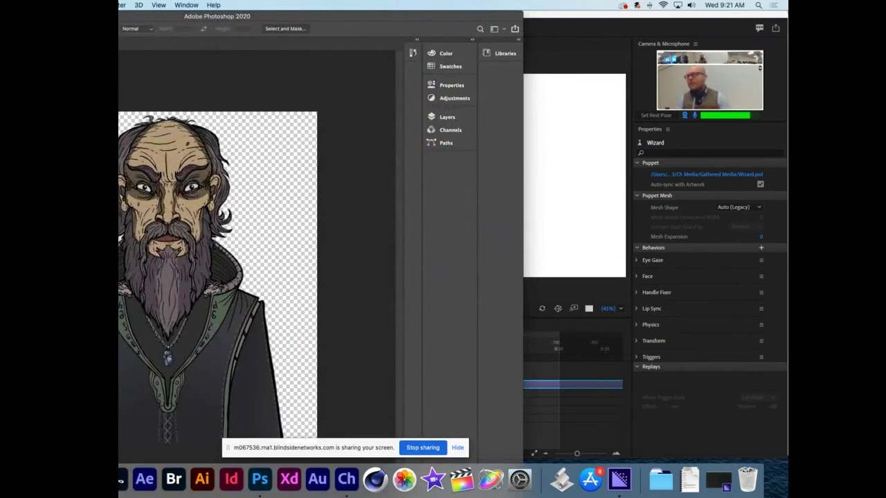
# Step: Widen the Photoshop window to show the whole wizard and enlarge the expanded layer list
pyautogui.moveTo(522, 197); pyautogui.dragTo(759, 195)
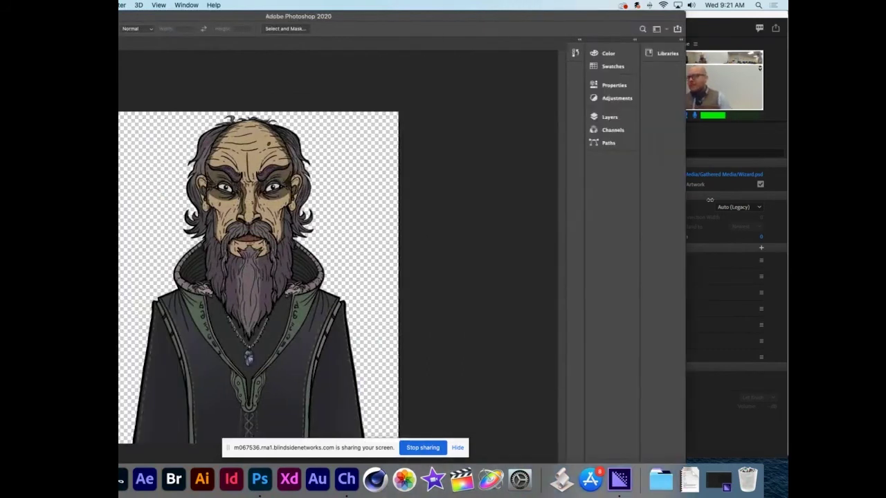
pyautogui.click(683, 117)
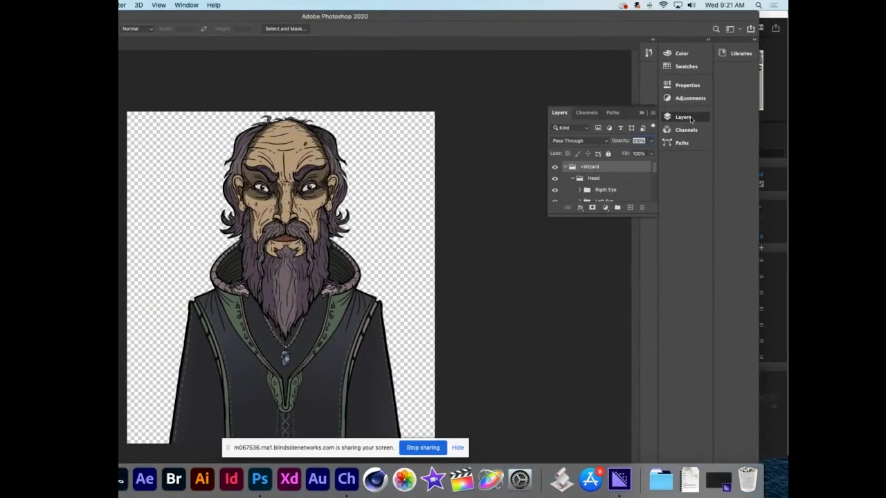
pyautogui.moveTo(655, 213); pyautogui.dragTo(649, 427)
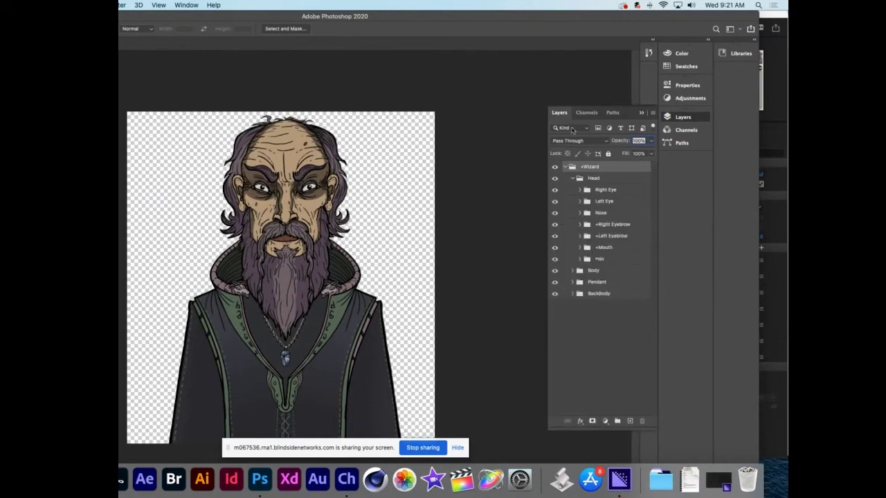
pyautogui.moveTo(546, 151); pyautogui.dragTo(458, 149)
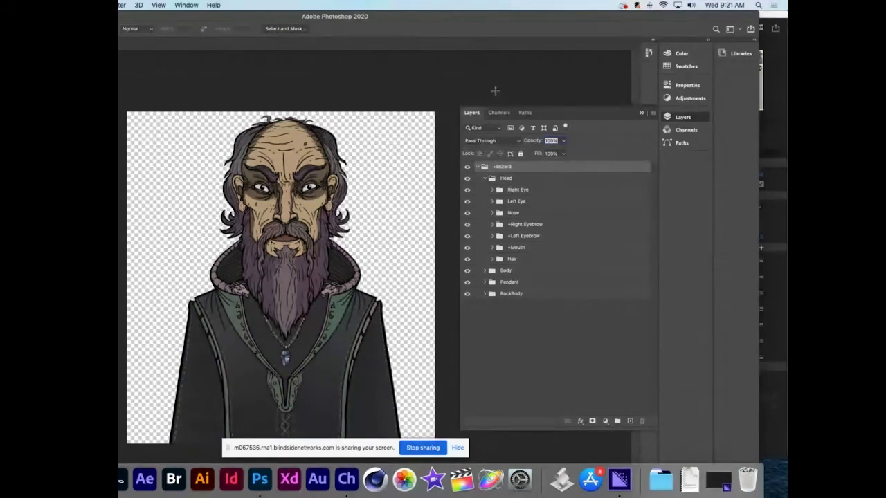
pyautogui.doubleClick(482, 16)
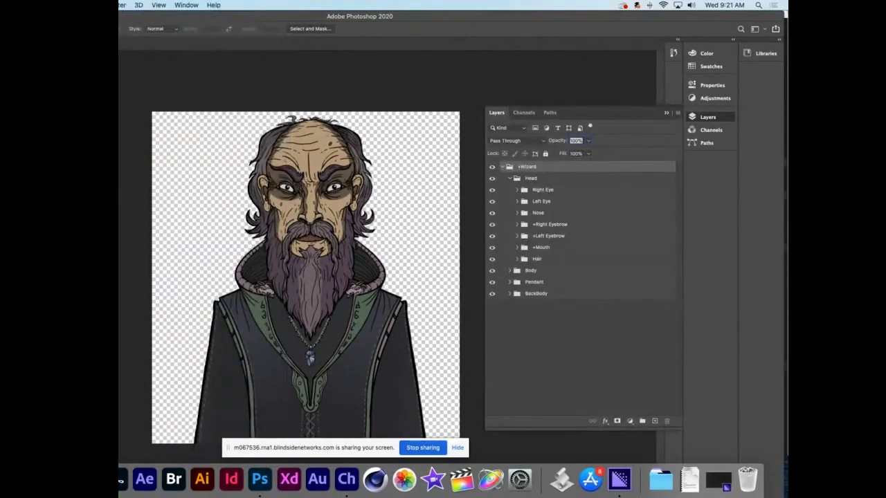
pyautogui.moveTo(119, 201); pyautogui.dragTo(146, 201)
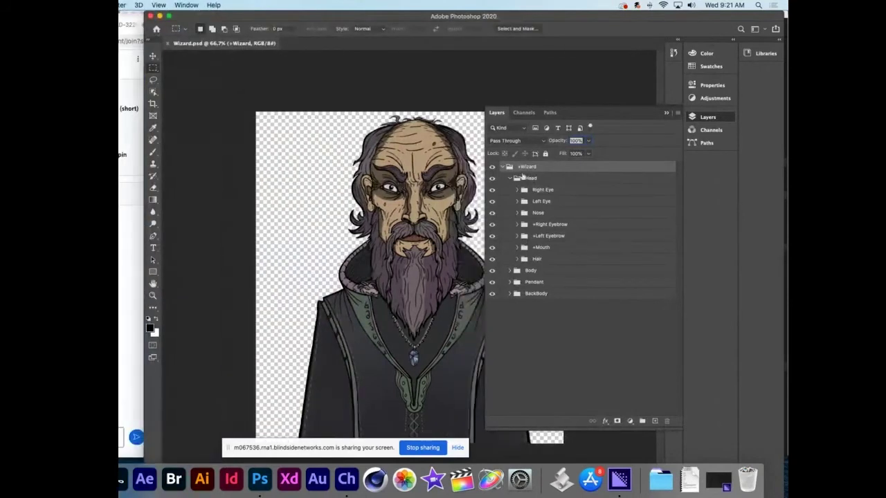
# Step: Collapse the Head group and go through the Wizard's Head, Body, Pendant and BackBody groups
pyautogui.click(503, 168)
pyautogui.click(503, 168)
pyautogui.click(513, 179)
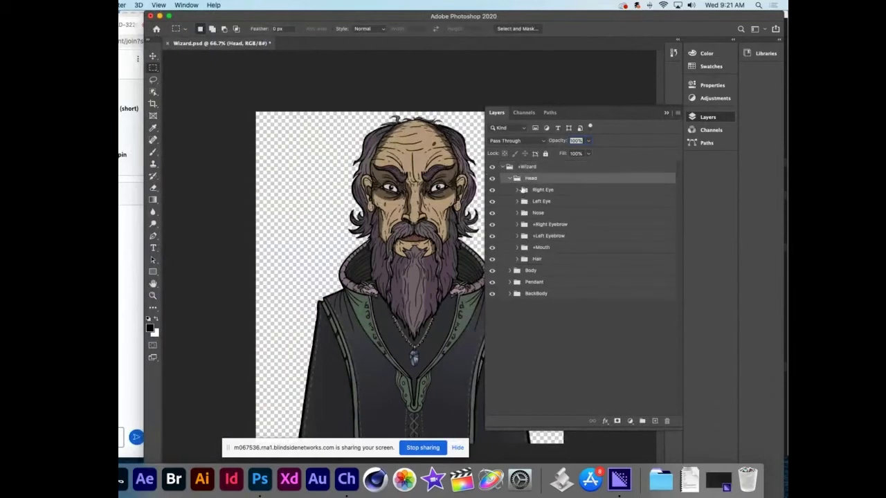
pyautogui.click(510, 178)
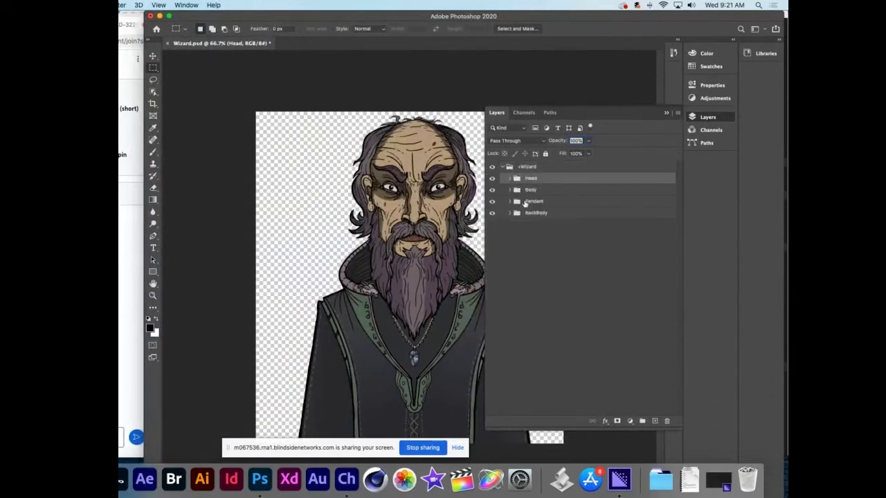
pyautogui.click(561, 191)
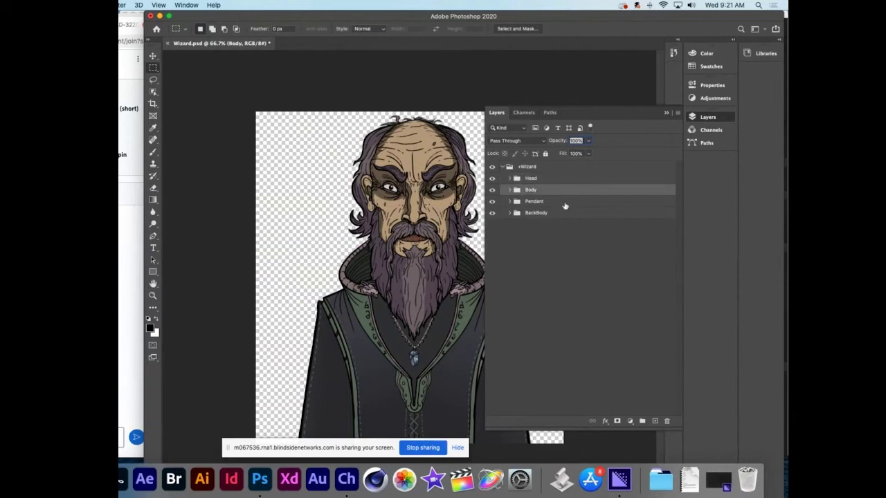
pyautogui.click(564, 204)
pyautogui.click(565, 215)
# Step: Toggle the visibility of the Pendant and BackBody groups to identify their artwork
pyautogui.click(492, 201)
pyautogui.click(493, 201)
pyautogui.click(492, 201)
pyautogui.click(492, 201)
pyautogui.click(492, 213)
pyautogui.click(492, 213)
pyautogui.click(492, 213)
pyautogui.click(492, 213)
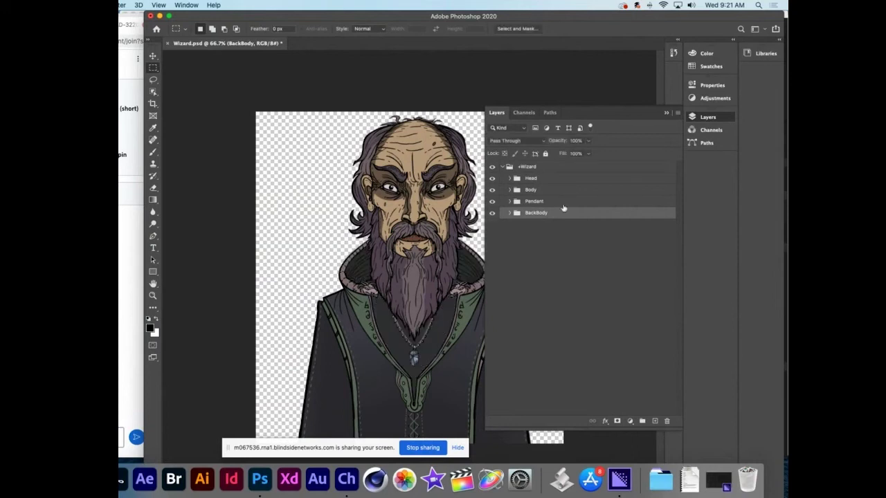
# Step: Expand the Head group and all Right Eye subgroups, and toggle EyeSub's visibility to identify its artwork
pyautogui.click(518, 178)
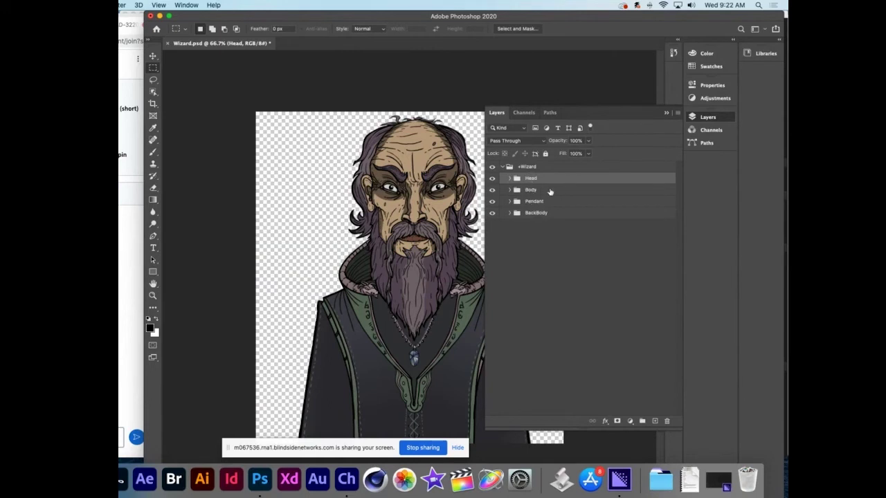
pyautogui.click(511, 179)
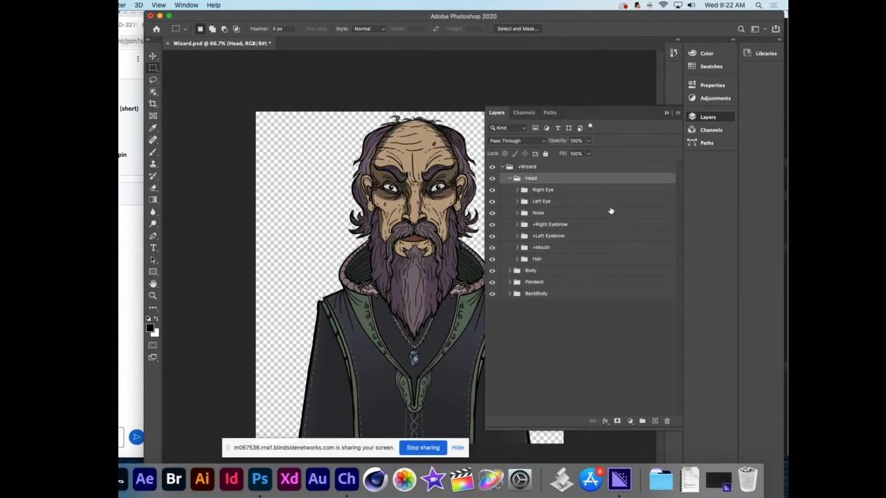
pyautogui.keyDown('alt'); pyautogui.click(516, 191); pyautogui.keyUp('alt')
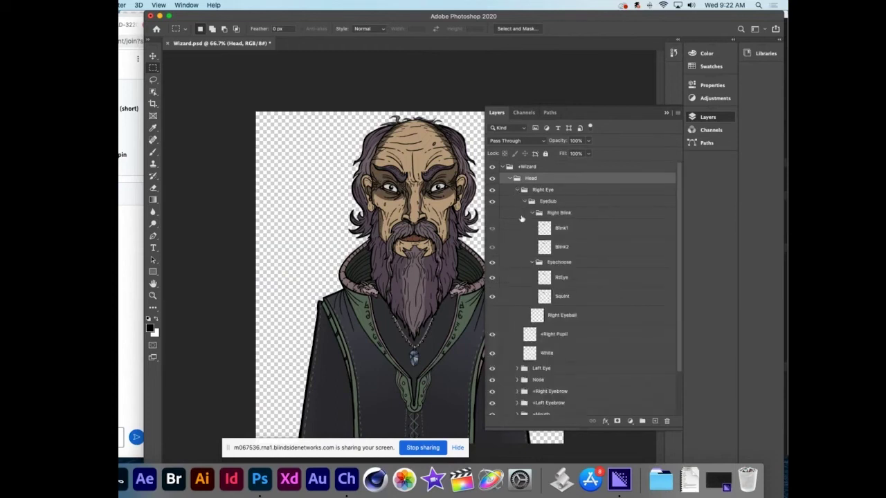
pyautogui.click(493, 202)
pyautogui.click(493, 201)
pyautogui.click(492, 202)
pyautogui.click(493, 202)
# Step: Toggle the Eyechoose group off and on, show the Right Eyeball layer and collapse Eyechoose
pyautogui.click(492, 263)
pyautogui.click(492, 263)
pyautogui.click(492, 301)
pyautogui.scroll(-1, 492, 299)
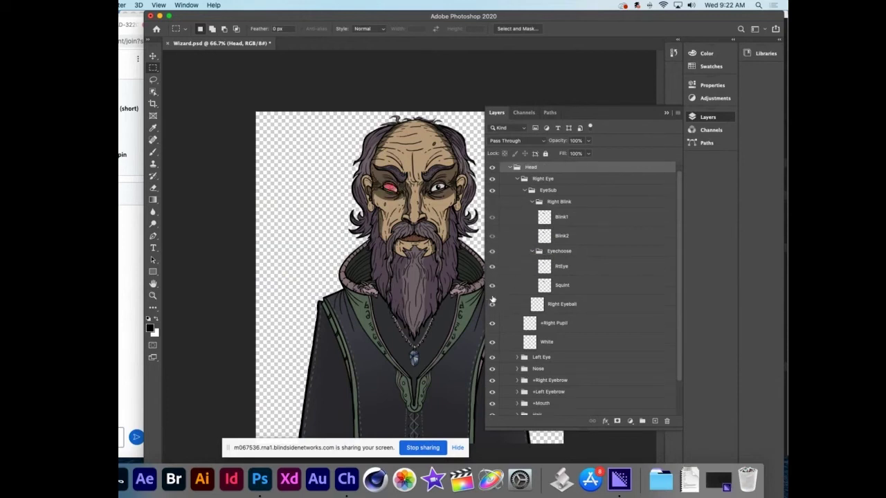
pyautogui.click(532, 252)
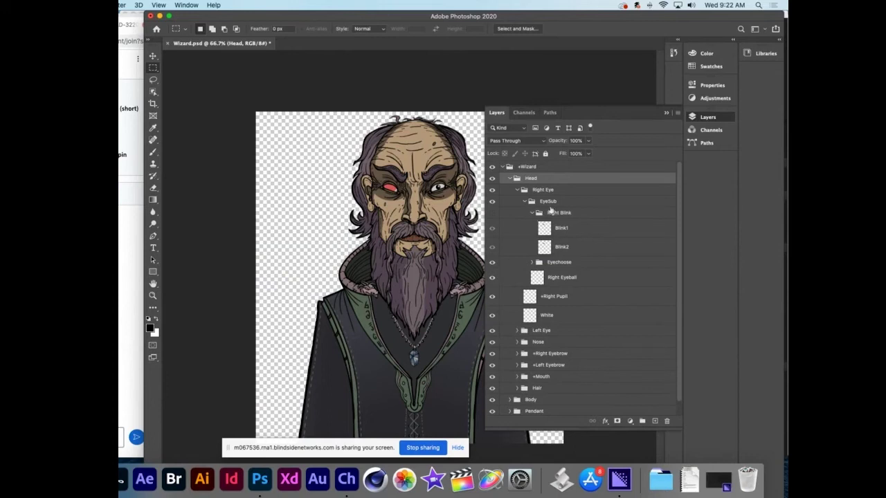
# Step: Collapse the Right Eye group within Head and select the +Right Eyebrow group
pyautogui.click(510, 178)
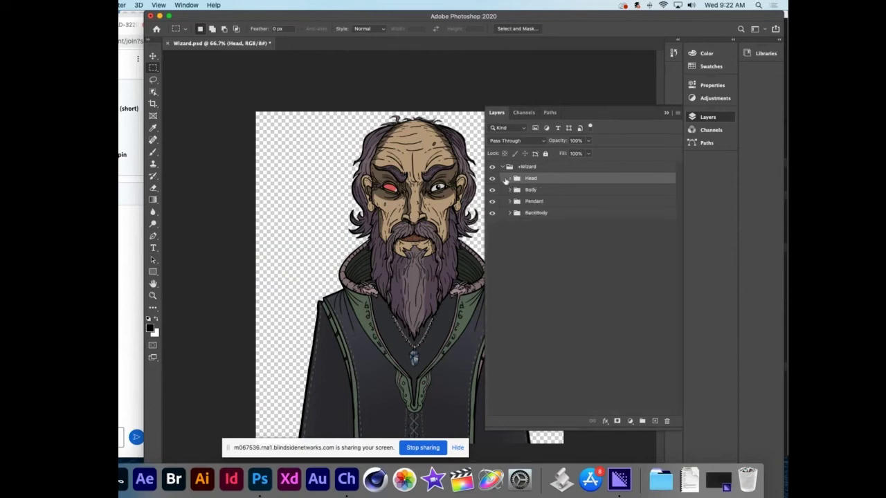
pyautogui.click(510, 179)
pyautogui.click(517, 191)
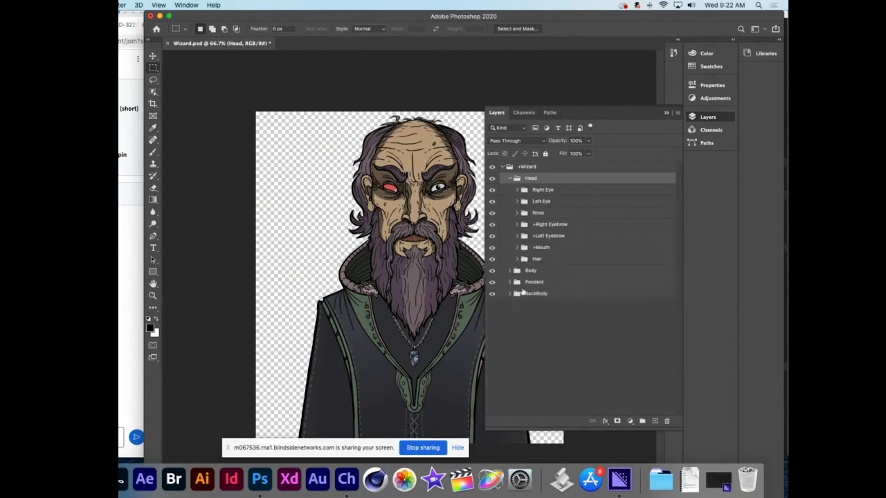
pyautogui.click(551, 224)
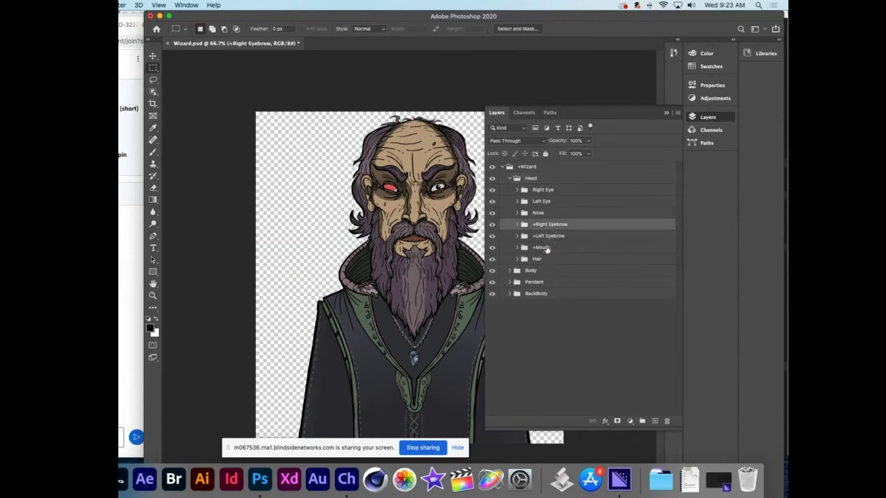
# Step: Expand the +Mouth group to review its mouth shapes and collapse the M subgroup
pyautogui.click(518, 247)
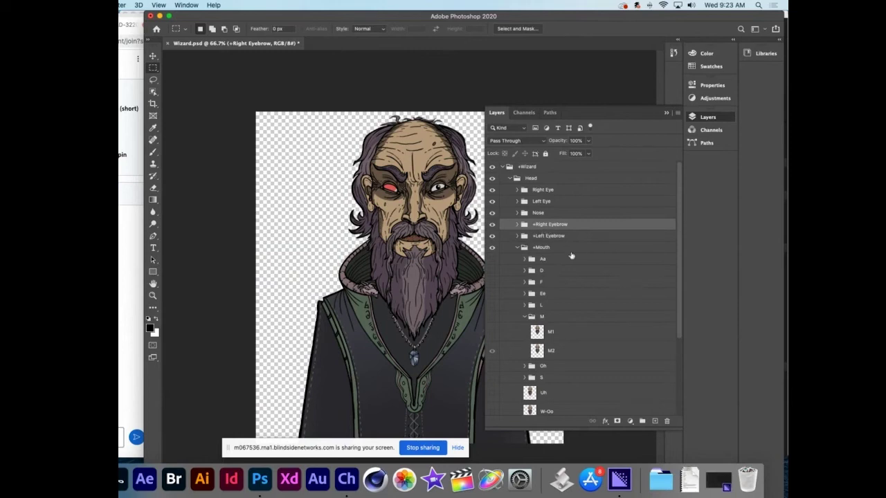
pyautogui.scroll(-1, 571, 273)
pyautogui.scroll(-3, 571, 273)
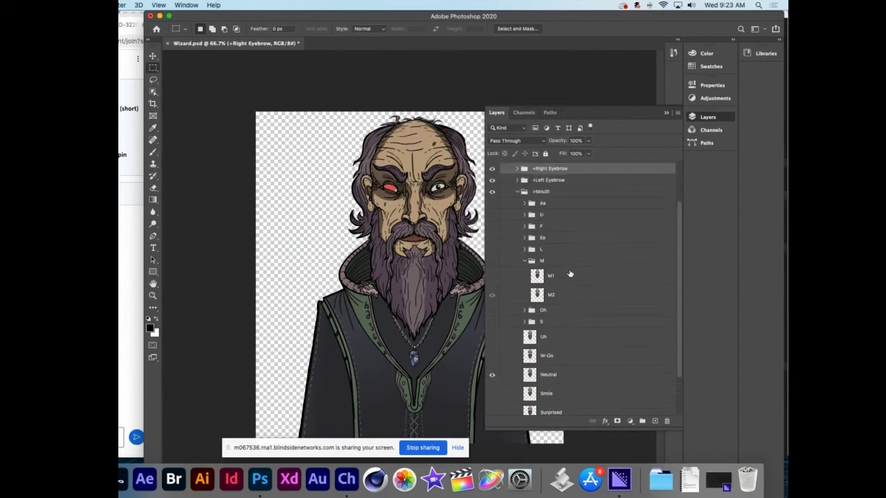
pyautogui.click(529, 263)
pyautogui.click(525, 261)
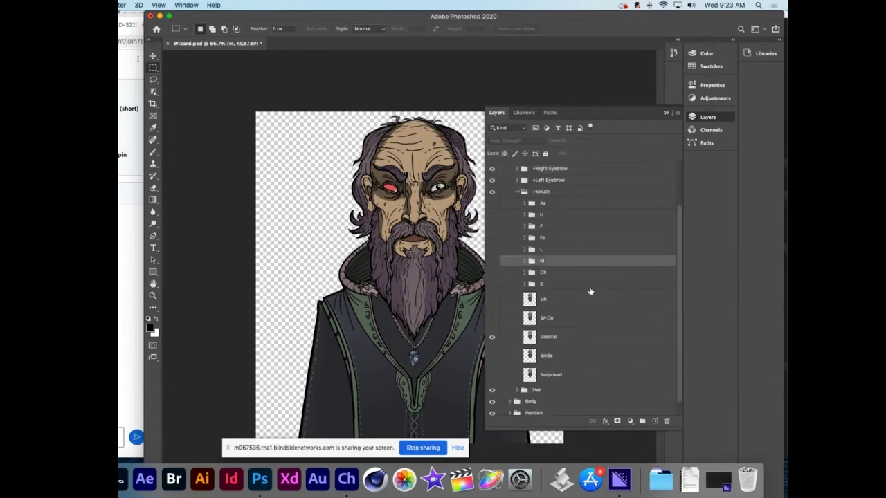
pyautogui.press('f')
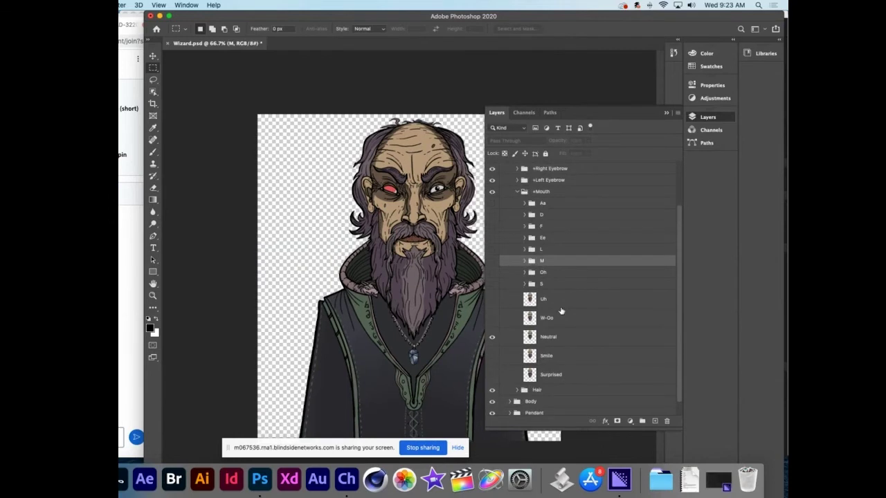
pyautogui.press('f')
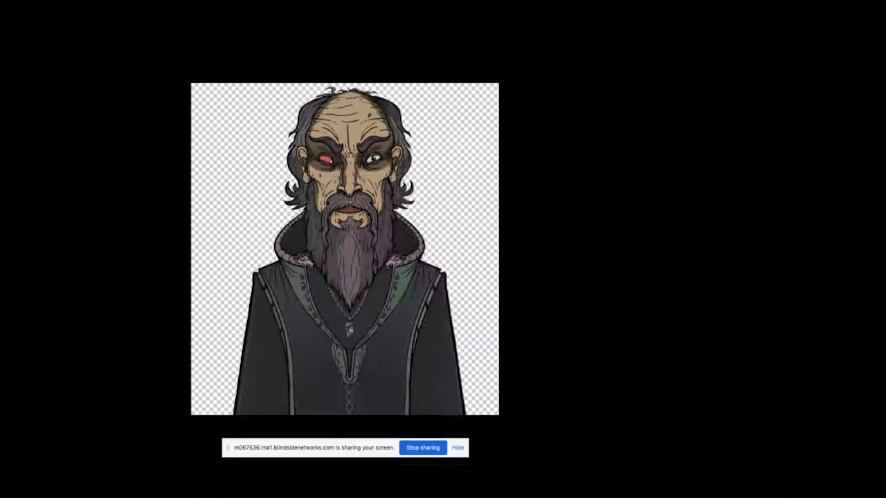
pyautogui.press('f')
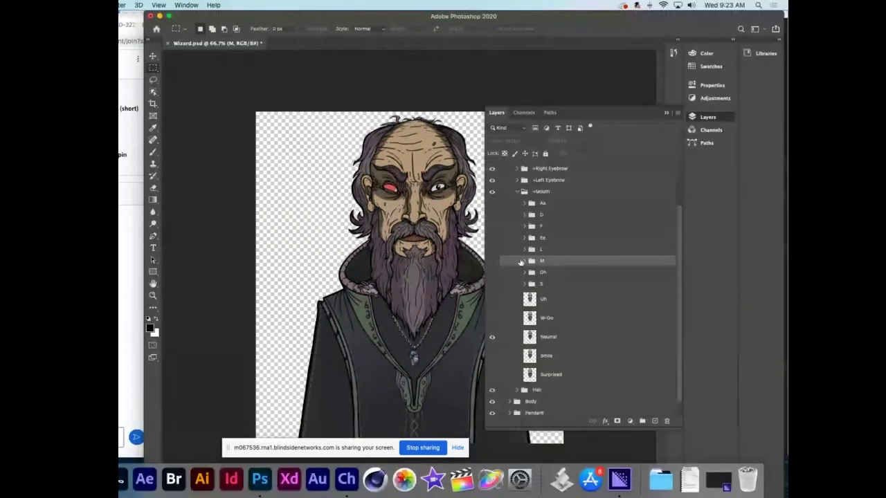
# Step: Toggle the Aa mouth group's visibility repeatedly to preview its mouth shape on the wizard
pyautogui.click(492, 203)
pyautogui.click(492, 204)
pyautogui.click(493, 203)
pyautogui.click(492, 204)
pyautogui.click(492, 203)
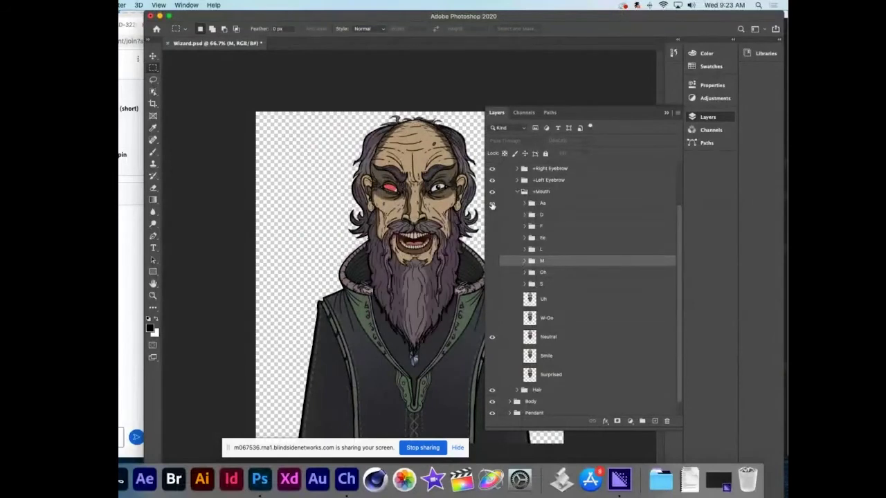
pyautogui.click(493, 204)
# Step: Toggle the D, F and Ee mouth groups on and off in turn to preview their shapes
pyautogui.click(492, 215)
pyautogui.click(492, 216)
pyautogui.click(492, 215)
pyautogui.click(492, 216)
pyautogui.click(493, 226)
pyautogui.click(492, 227)
pyautogui.click(491, 239)
pyautogui.click(490, 240)
# Step: Toggle the L mouth group on and off several times to compare its shape with the neutral mouth
pyautogui.click(491, 249)
pyautogui.click(491, 250)
pyautogui.click(492, 250)
pyautogui.click(491, 250)
pyautogui.click(491, 250)
pyautogui.click(492, 250)
pyautogui.click(492, 250)
pyautogui.click(491, 249)
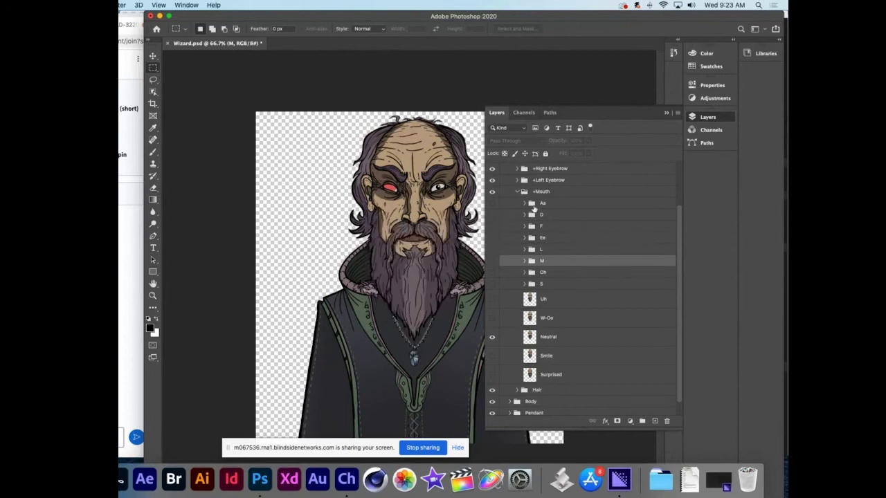
# Step: Expand the Aa group and make it visible on the wizard, and collapse the +Mouth group
pyautogui.click(524, 204)
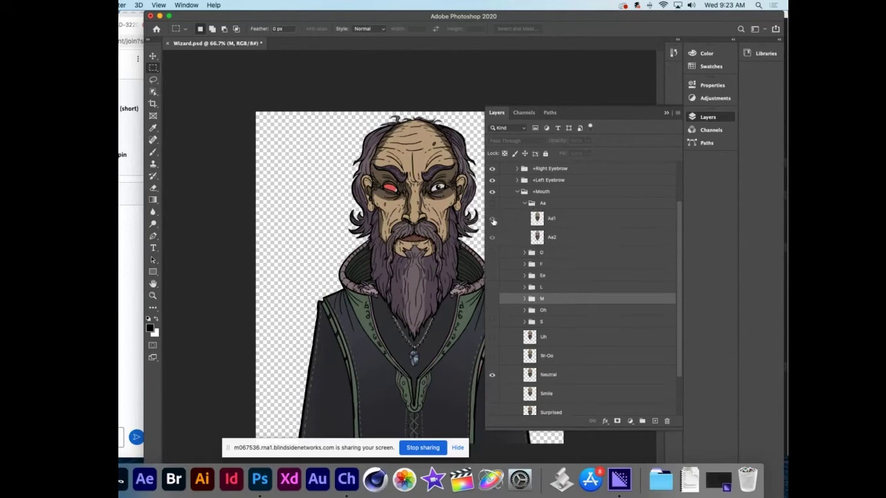
pyautogui.click(493, 203)
pyautogui.click(493, 219)
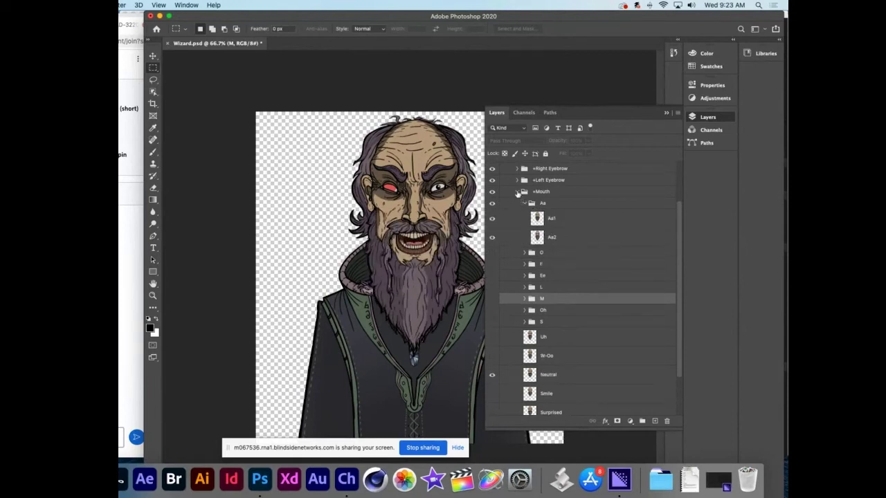
pyautogui.click(517, 192)
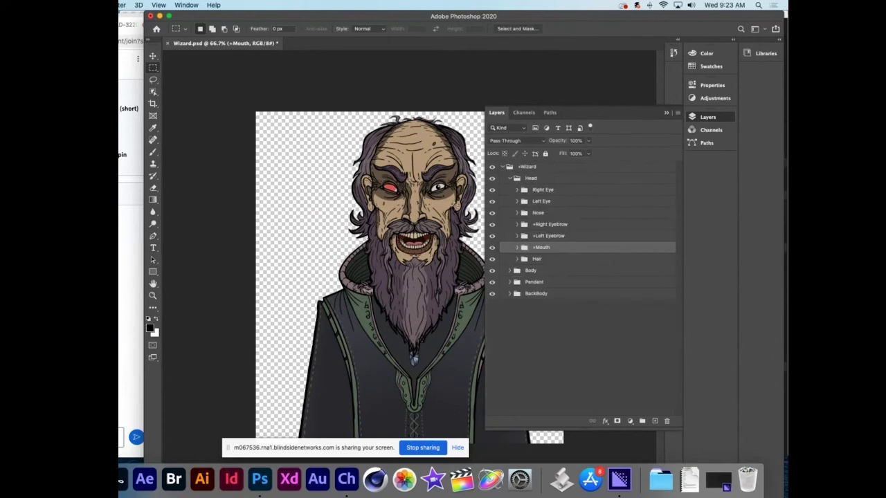
# Step: Select the +HairRight layer by picking the hair in the artwork, and toggle its visibility to identify it
pyautogui.press('z')
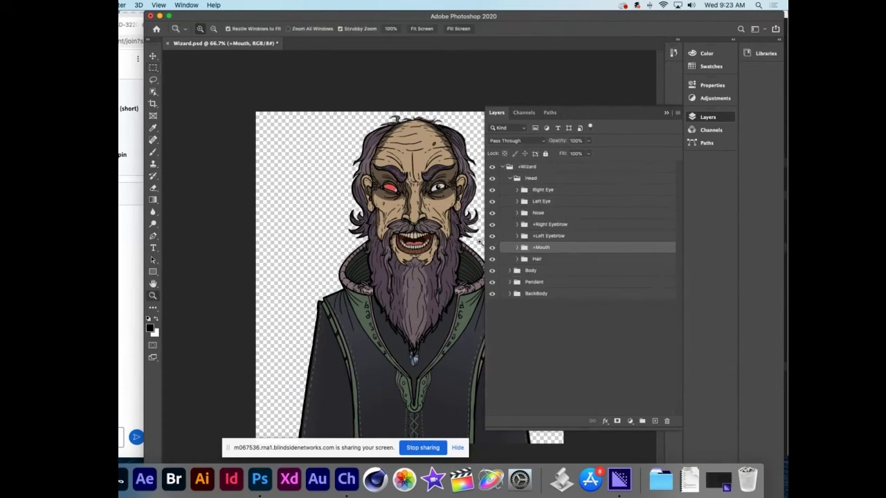
pyautogui.click(453, 250)
pyautogui.click(453, 251)
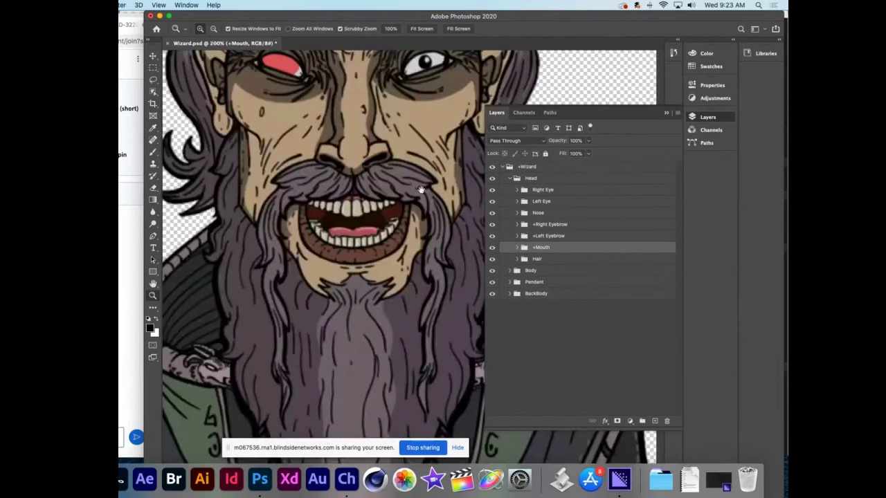
pyautogui.scroll(3, 421, 188)
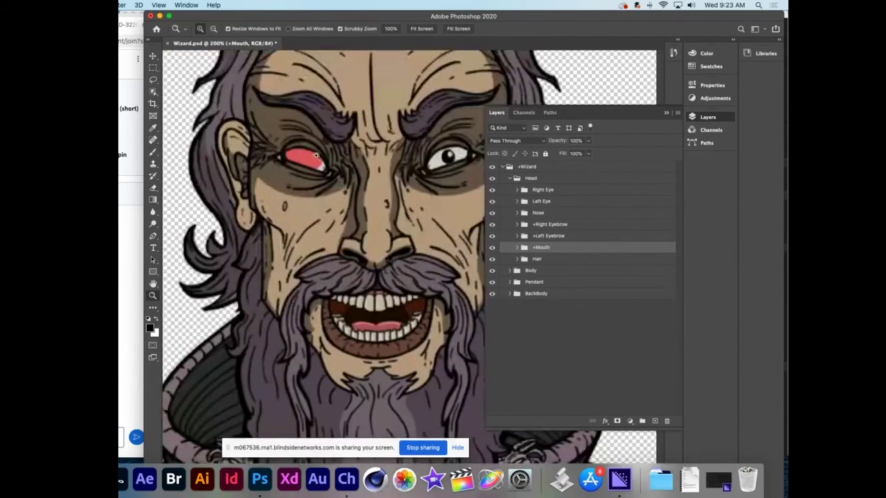
pyautogui.moveTo(361, 173); pyautogui.dragTo(393, 225)
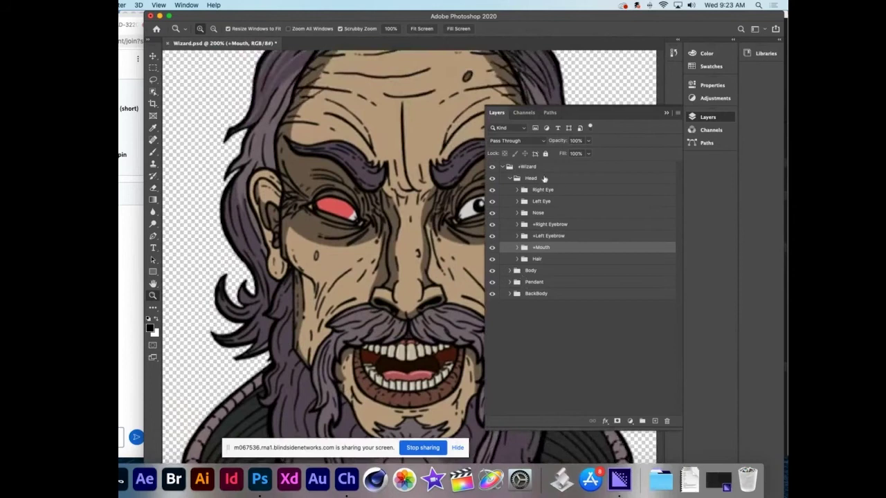
pyautogui.click(557, 181)
pyautogui.press('v')
pyautogui.click(275, 108)
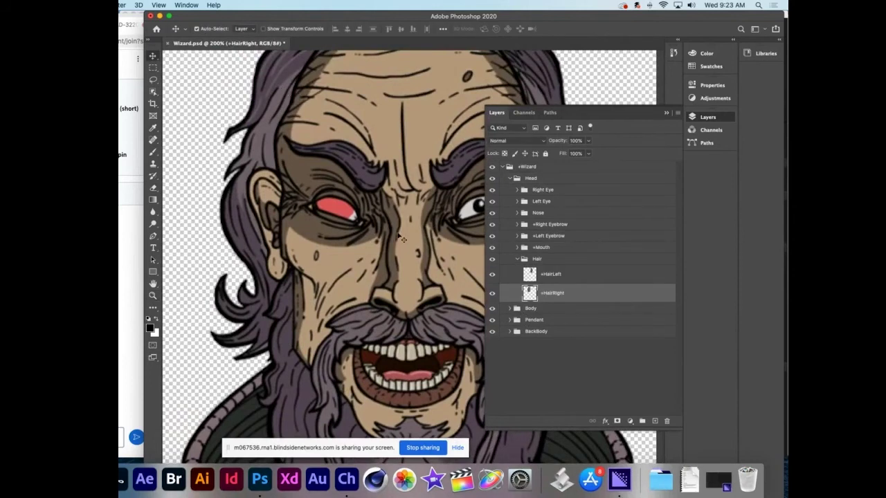
pyautogui.click(492, 293)
pyautogui.click(492, 294)
pyautogui.click(492, 293)
pyautogui.click(492, 294)
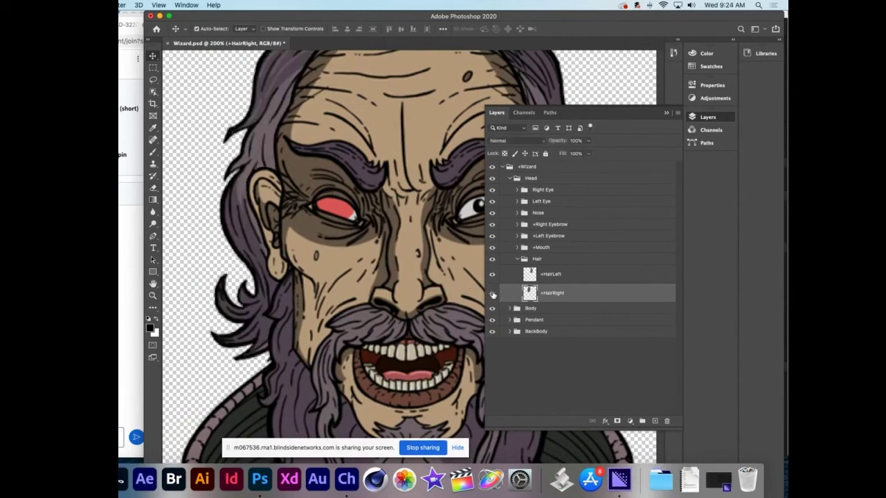
# Step: Set the foreground color to bright red and fill the +HairRight hair with the Paint Bucket
pyautogui.click(153, 199)
pyautogui.click(197, 208)
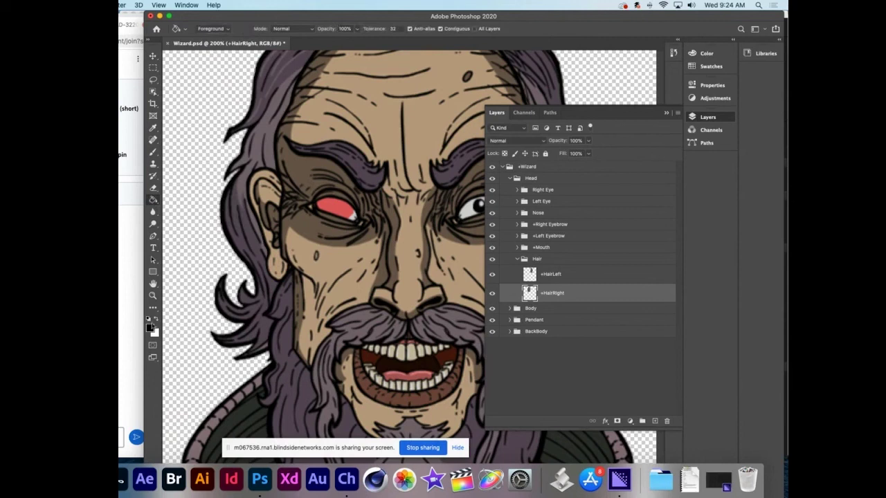
pyautogui.click(150, 327)
pyautogui.click(328, 177)
pyautogui.click(437, 165)
pyautogui.click(270, 133)
# Step: Select the +HairLeft layer and fill both of its hair sections with the same red
pyautogui.hscroll(5, 440, 108)
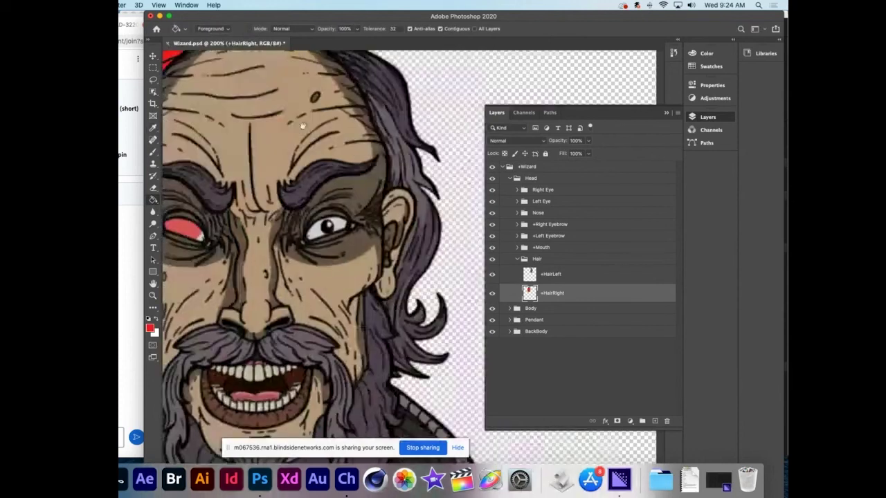
pyautogui.hotkey('alt', ']')
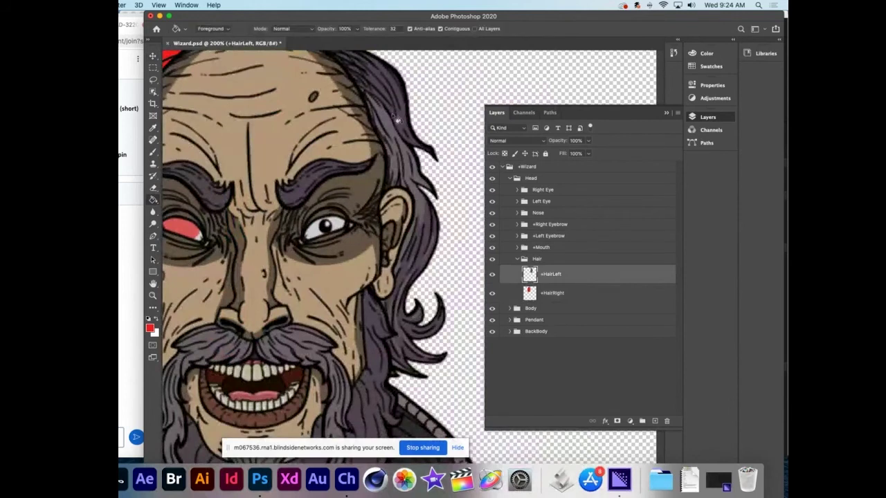
pyautogui.click(398, 122)
pyautogui.press('super+z')
pyautogui.click(405, 153)
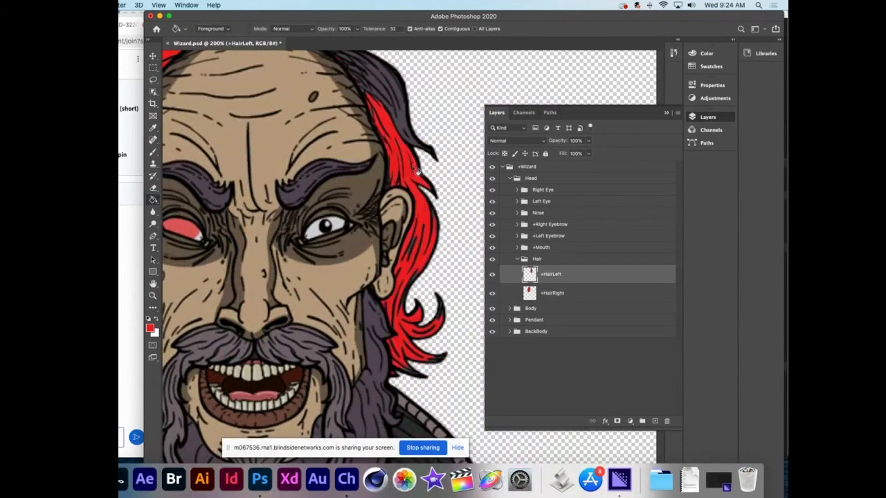
pyautogui.click(401, 97)
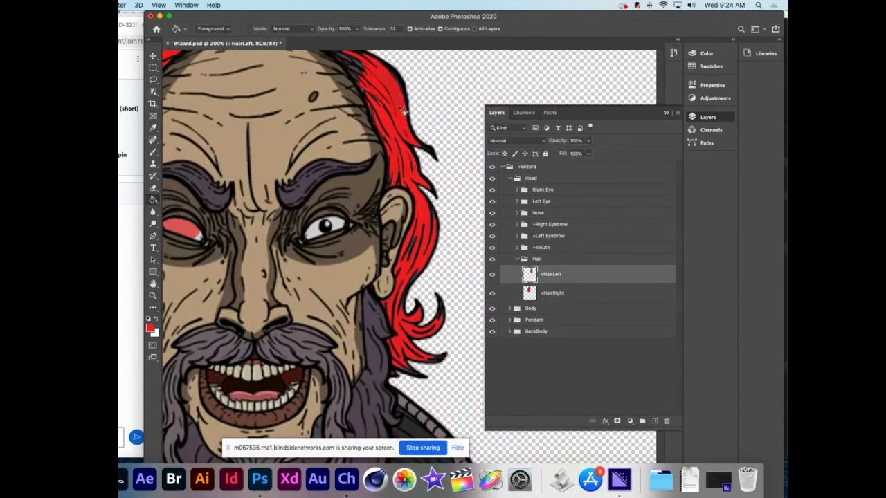
# Step: Examine the recolored hair on both sides of the wizard's head, ending at 100% zoom
pyautogui.hscroll(-5, 447, 136)
pyautogui.scroll(-3, 446, 136)
pyautogui.hscroll(1, 387, 222)
pyautogui.scroll(4, 334, 309)
pyautogui.scroll(2, 334, 309)
pyautogui.press('z')
pyautogui.keyDown('alt'); pyautogui.click(336, 256); pyautogui.keyUp('alt')
pyautogui.moveTo(319, 274); pyautogui.dragTo(389, 224)
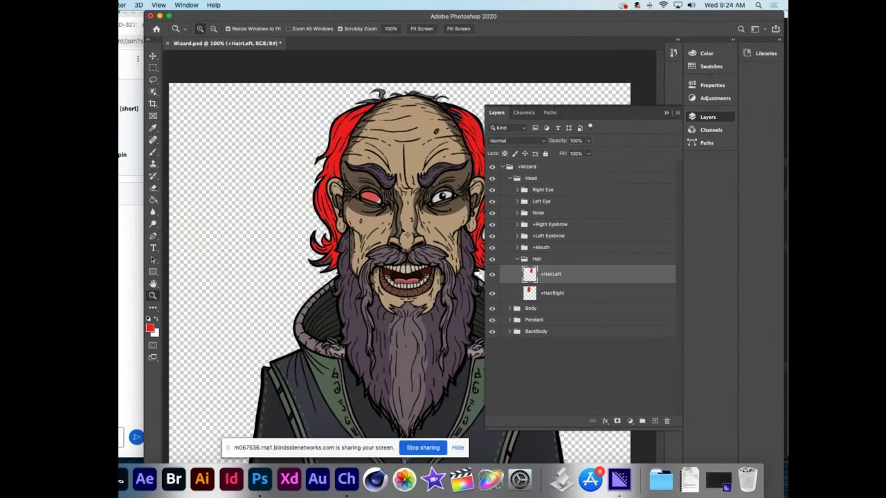
# Step: Toggle the +HairLeft layer's visibility several times to show which hair it controls
pyautogui.click(491, 277)
pyautogui.click(491, 277)
pyautogui.click(492, 277)
pyautogui.click(491, 277)
pyautogui.click(492, 276)
pyautogui.click(492, 277)
# Step: Switch to Character Animator and import Pickle Character.psd from the Downloads folder
pyautogui.click(348, 479)
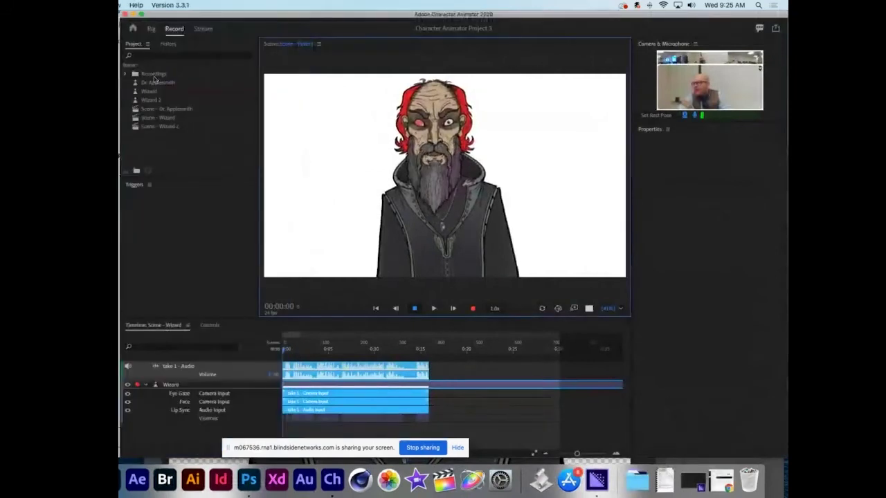
pyautogui.click(185, 146)
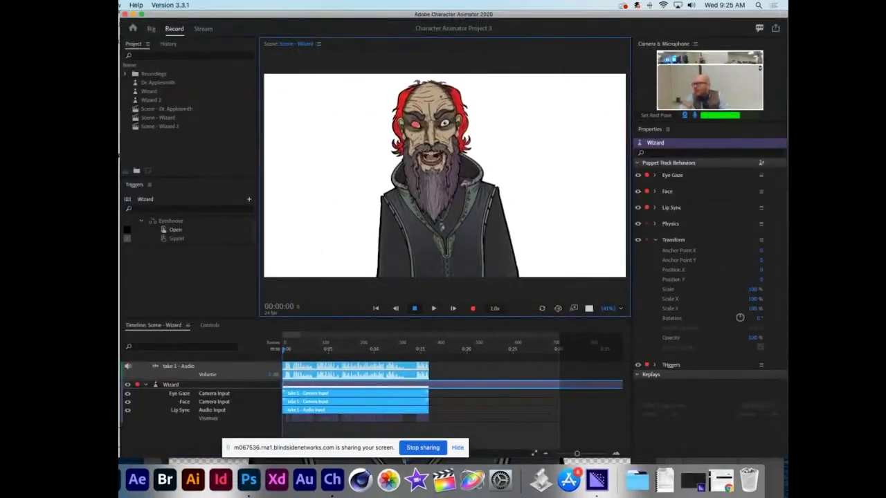
pyautogui.press('super+i')
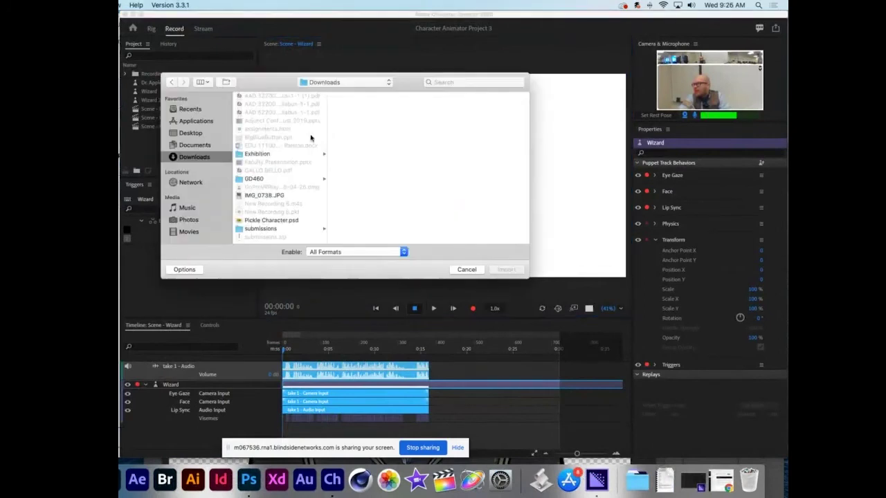
pyautogui.click(280, 220)
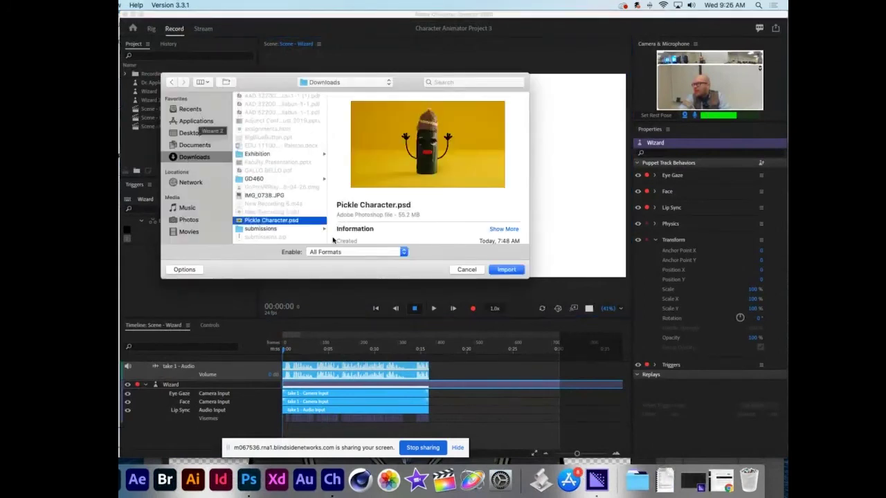
pyautogui.click(506, 270)
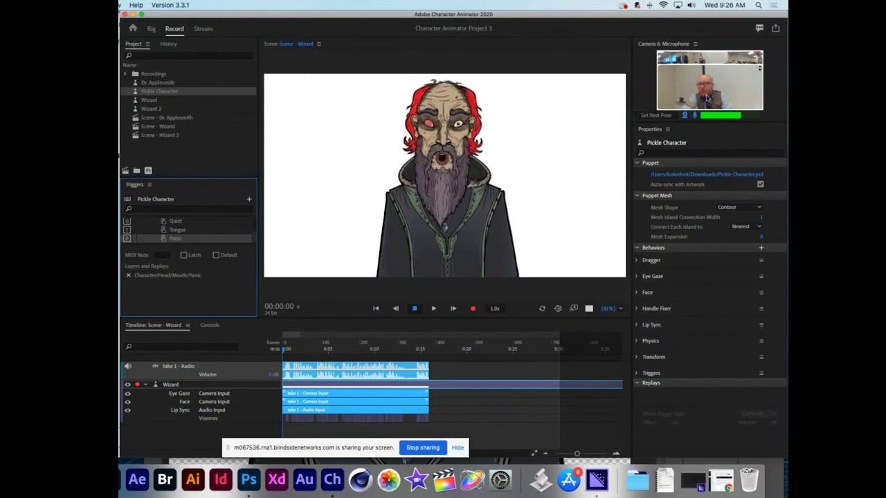
# Step: Create a new scene from the Pickle Character puppet and add a second copy of the puppet to it
pyautogui.click(125, 170)
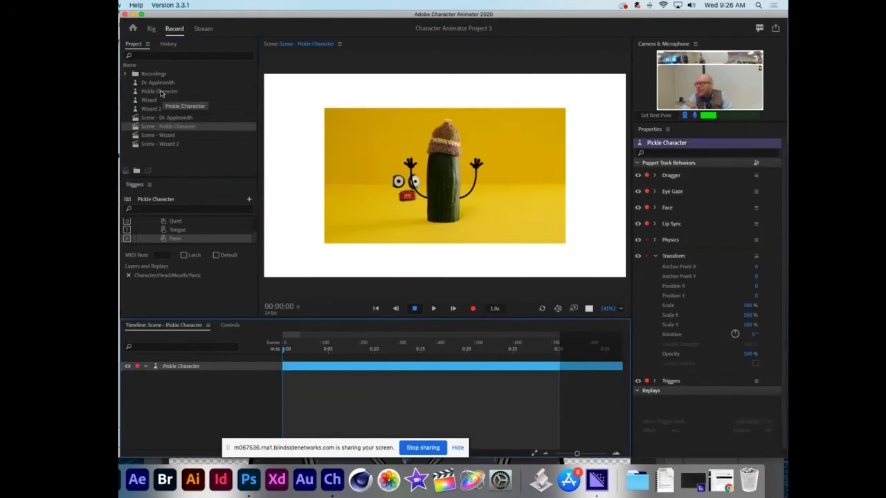
pyautogui.moveTo(168, 108); pyautogui.dragTo(178, 129)
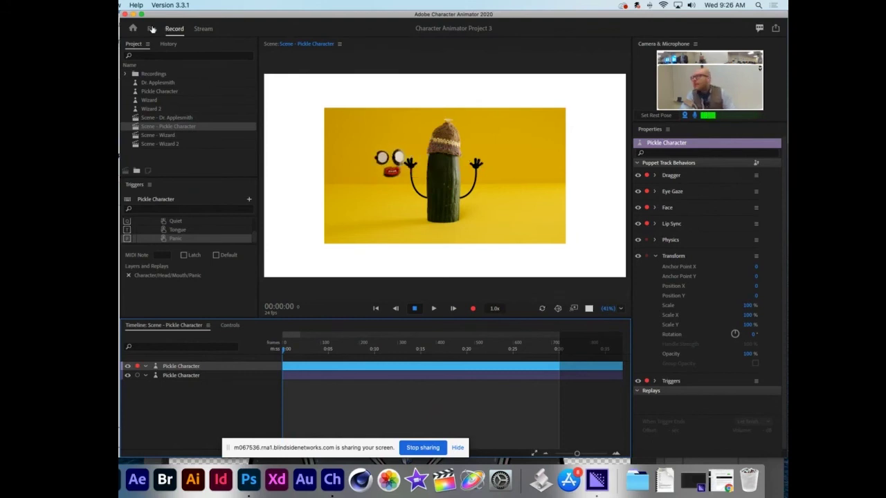
# Step: Inspect the Pickle Character's rig structure, and set the camera rest pose back in the Record workspace
pyautogui.doubleClick(476, 178)
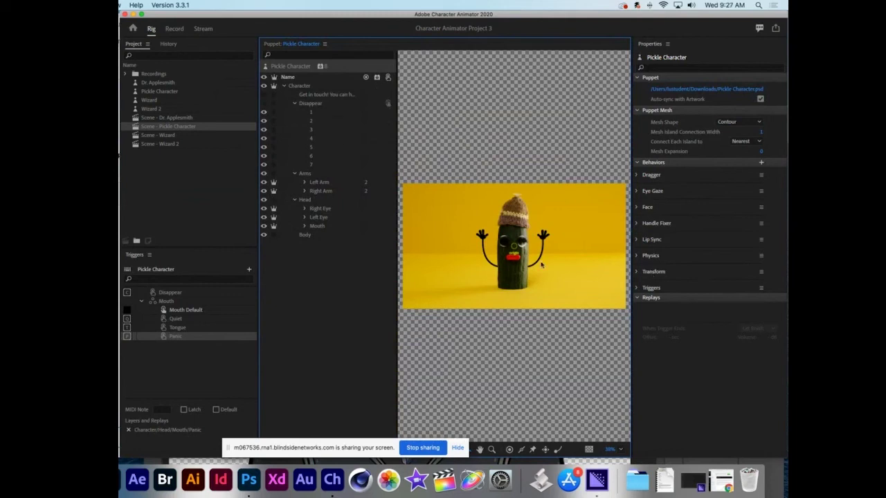
pyautogui.click(174, 30)
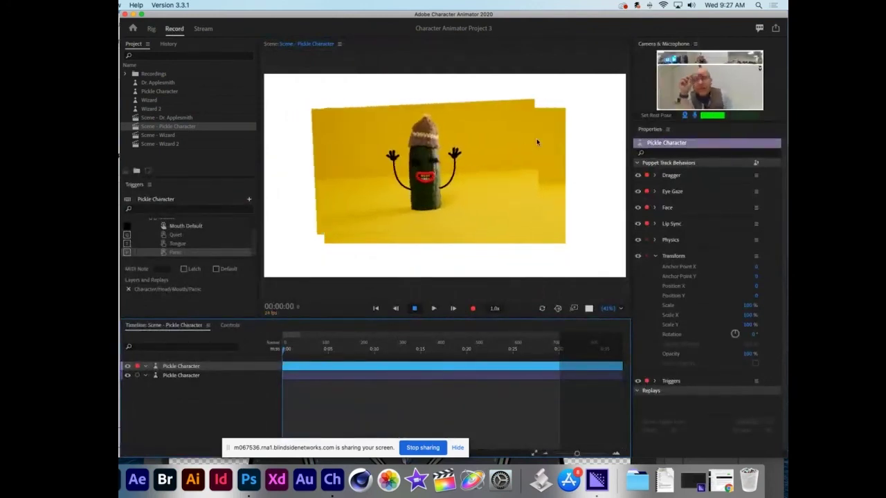
pyautogui.click(645, 119)
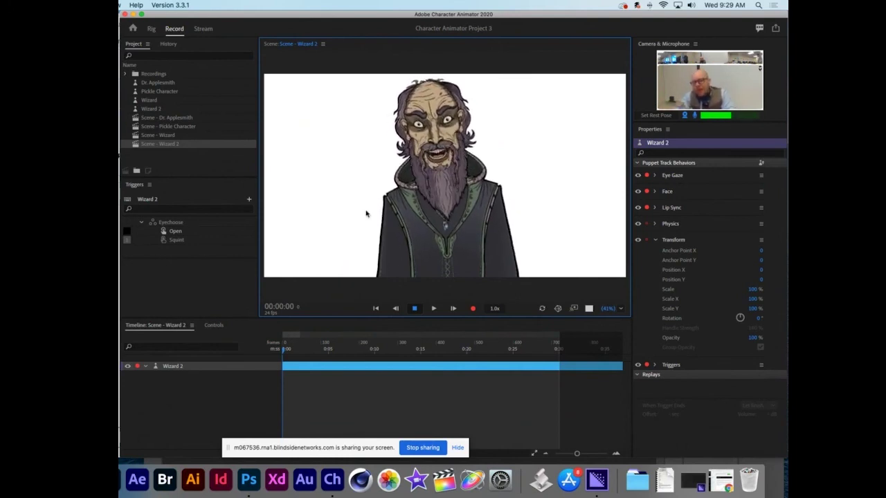
# Step: Hide the screen-sharing notice covering the Wizard 2 scene and return focus to its timeline
pyautogui.click(458, 448)
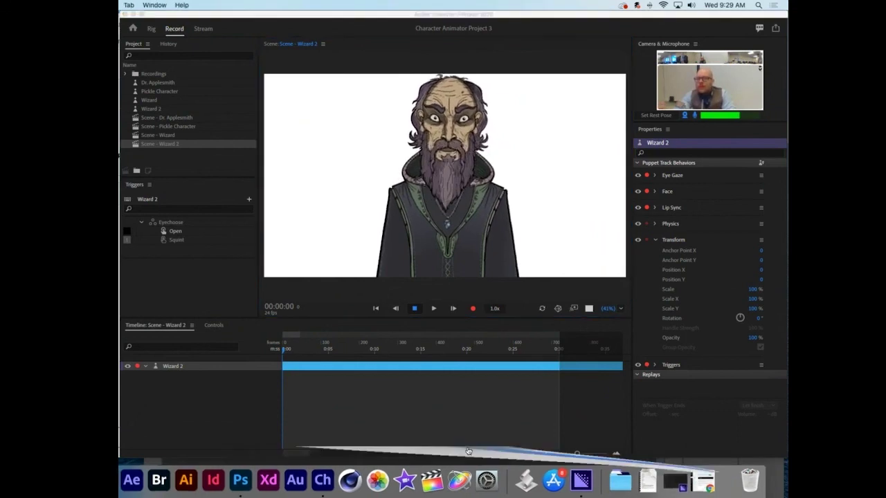
pyautogui.click(376, 416)
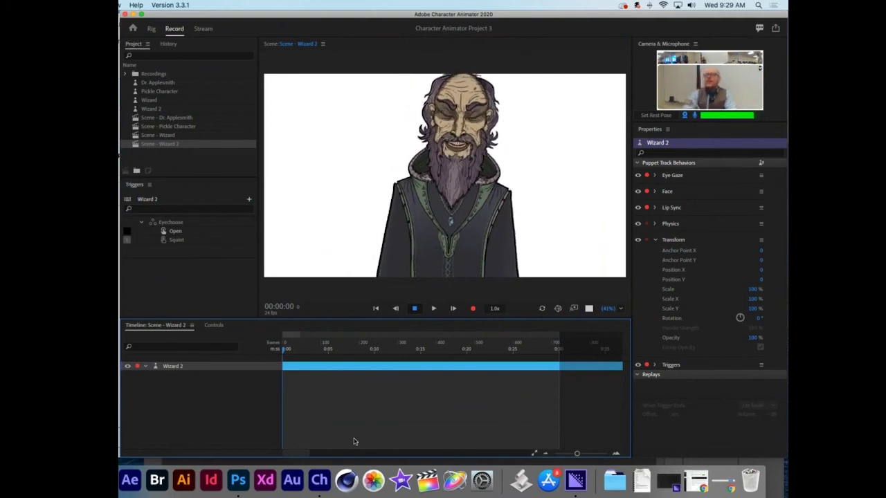
# Step: Switch to Adobe Audition and import New Recording 6.m4a from the Downloads folder
pyautogui.click(293, 479)
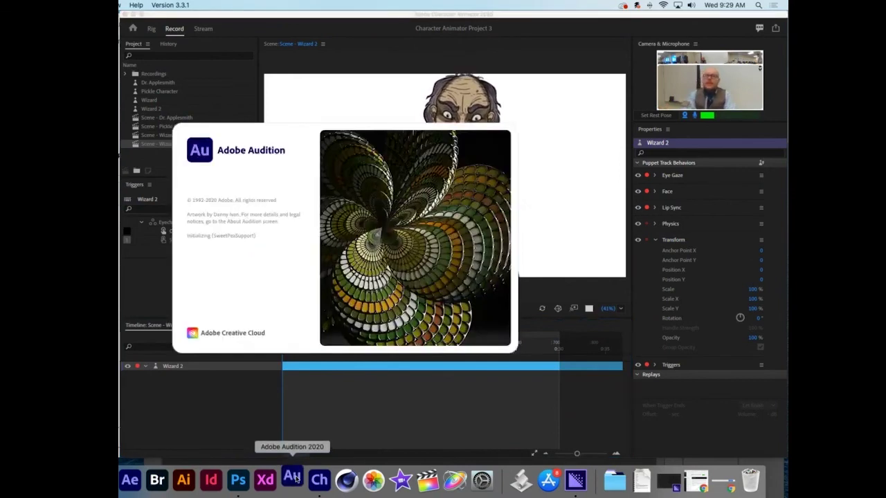
pyautogui.press('super+o')
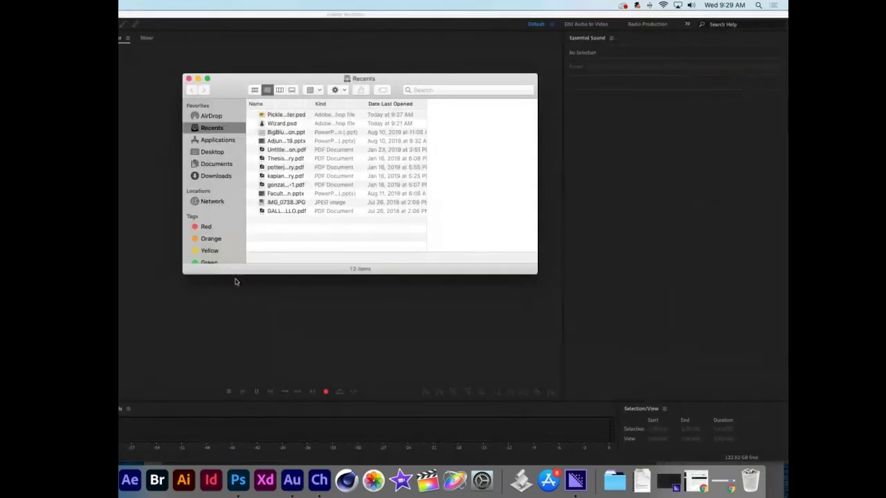
pyautogui.click(214, 164)
pyautogui.click(211, 177)
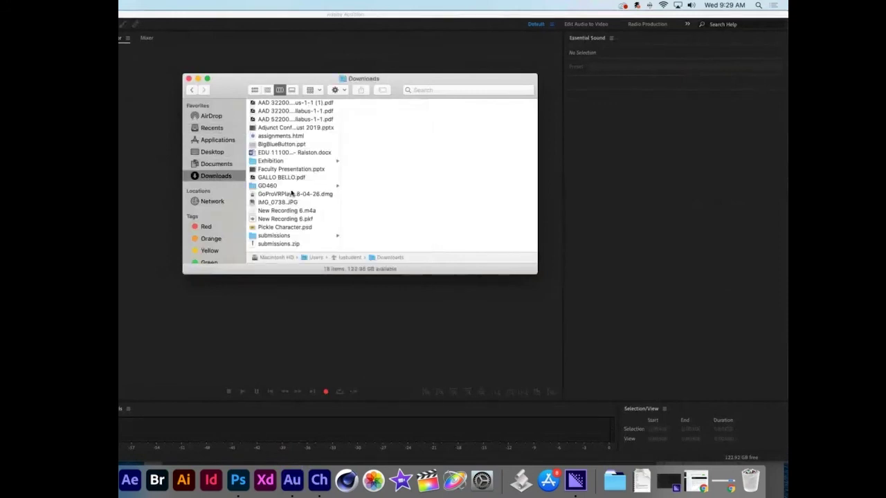
pyautogui.click(301, 211)
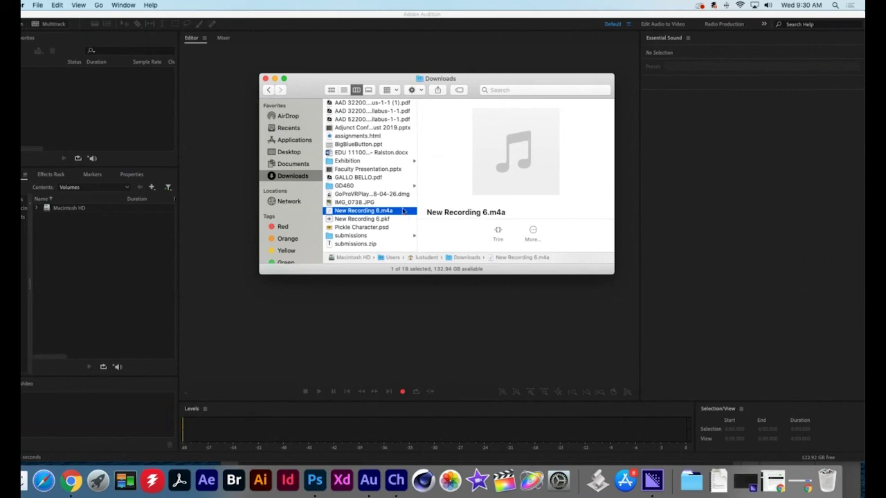
pyautogui.moveTo(343, 101); pyautogui.dragTo(489, 139)
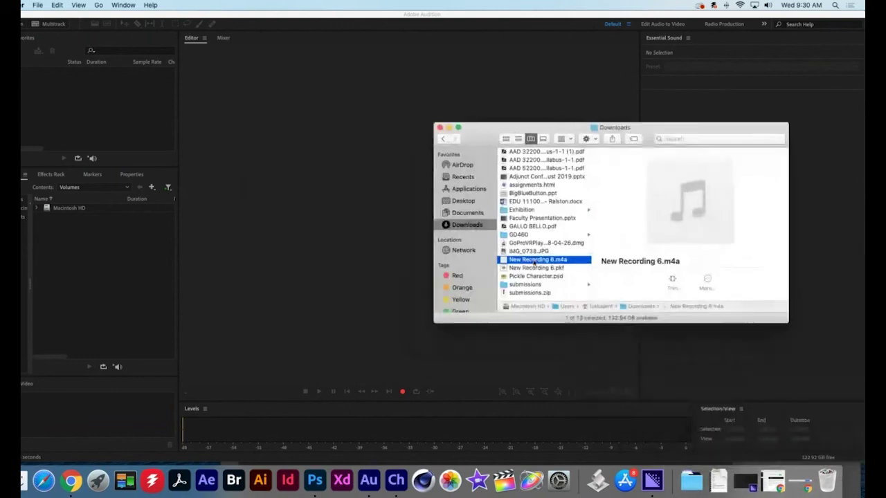
pyautogui.moveTo(534, 262); pyautogui.dragTo(104, 117)
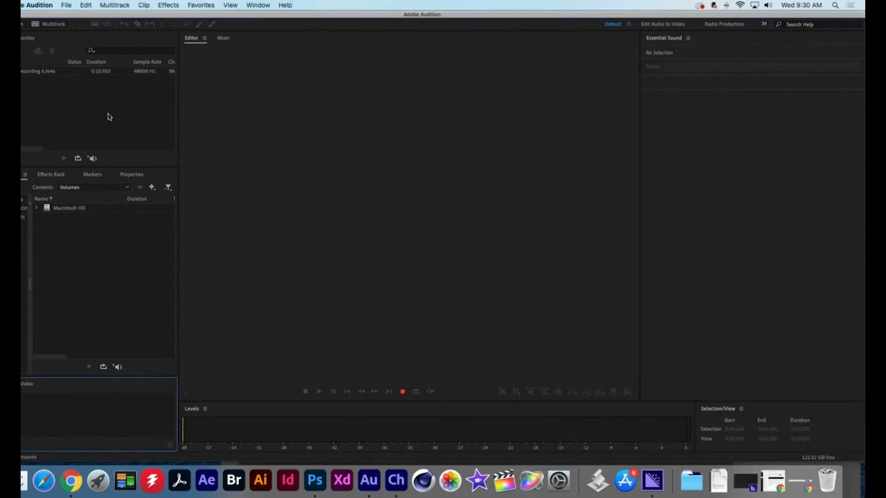
# Step: Open New Recording 6.m4a in the waveform editor and listen through the recording
pyautogui.doubleClick(40, 72)
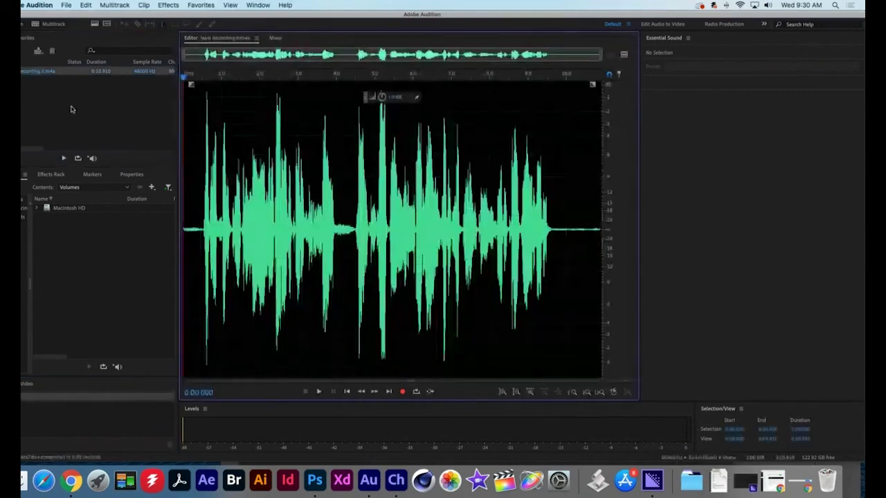
pyautogui.press('space')
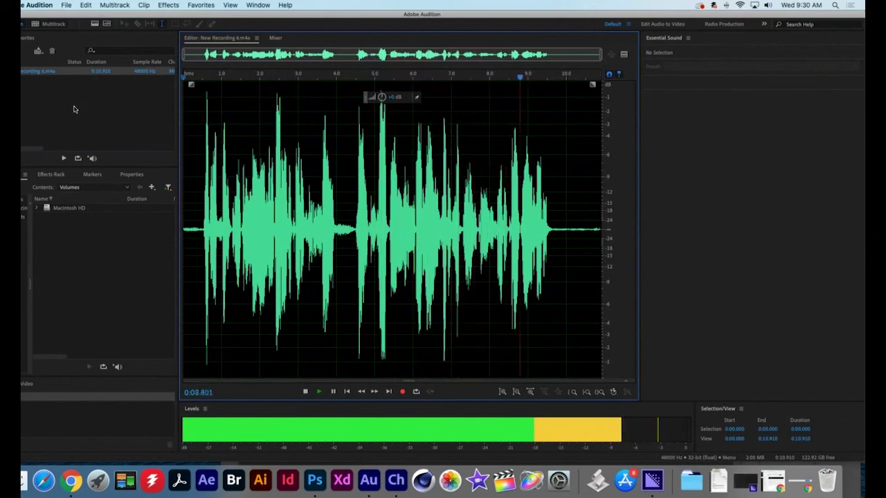
pyautogui.press('space')
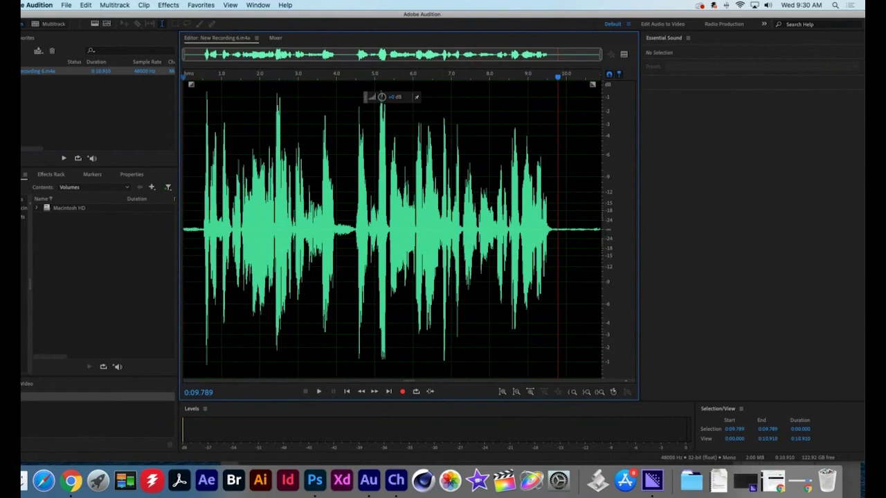
# Step: Save the recording as New Recording 6.wav in Wave PCM format in the Downloads folder
pyautogui.click(67, 6)
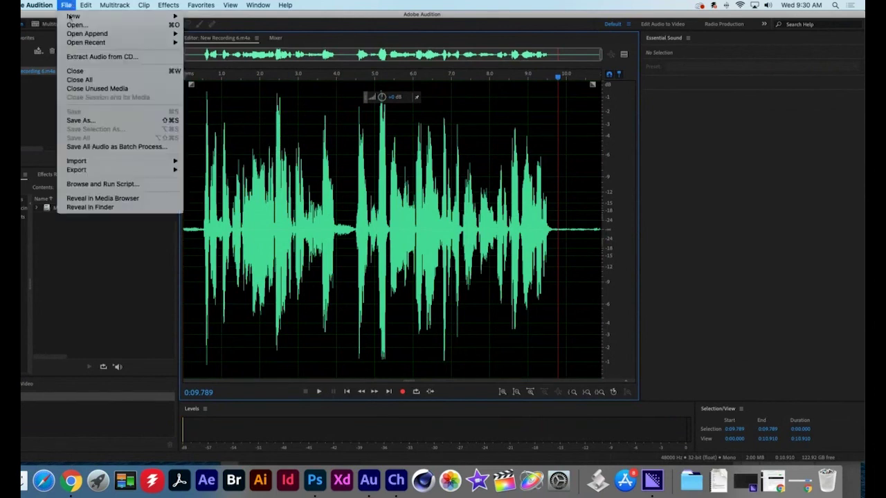
pyautogui.click(77, 123)
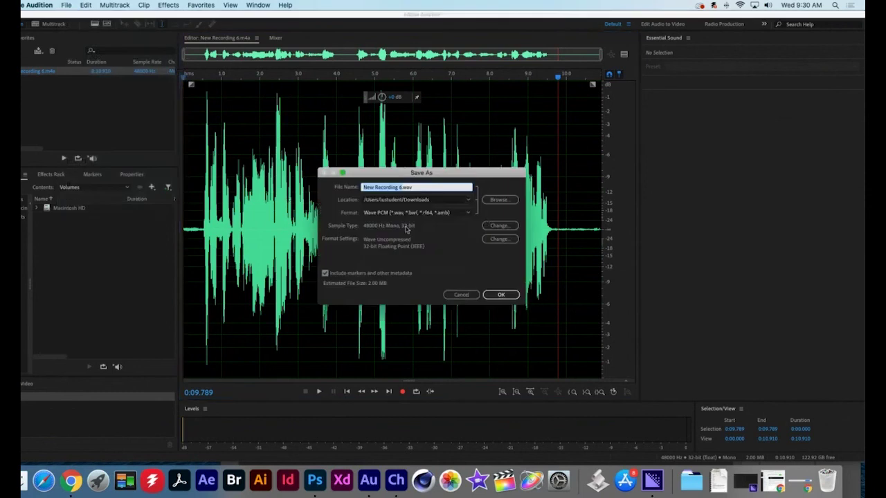
pyautogui.click(416, 213)
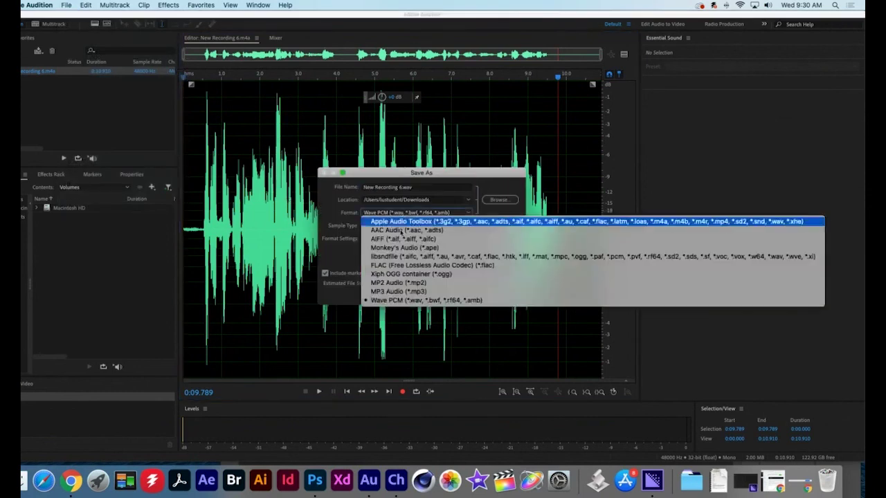
pyautogui.click(390, 300)
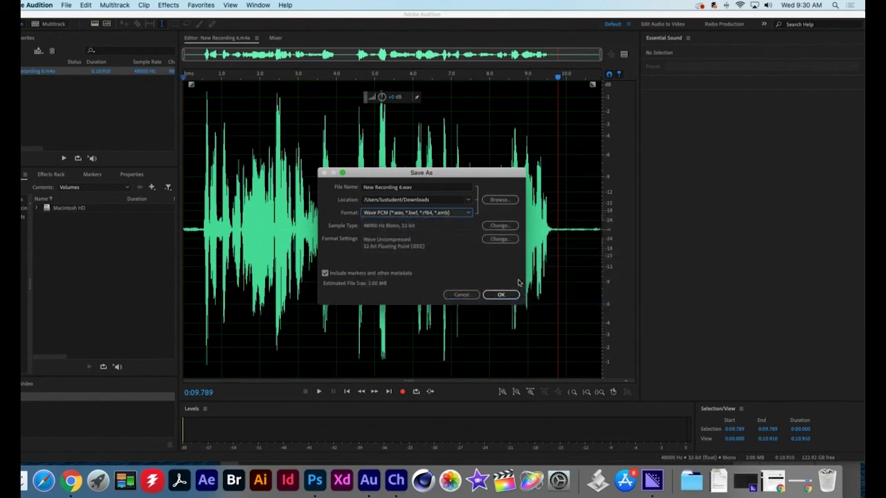
pyautogui.click(499, 200)
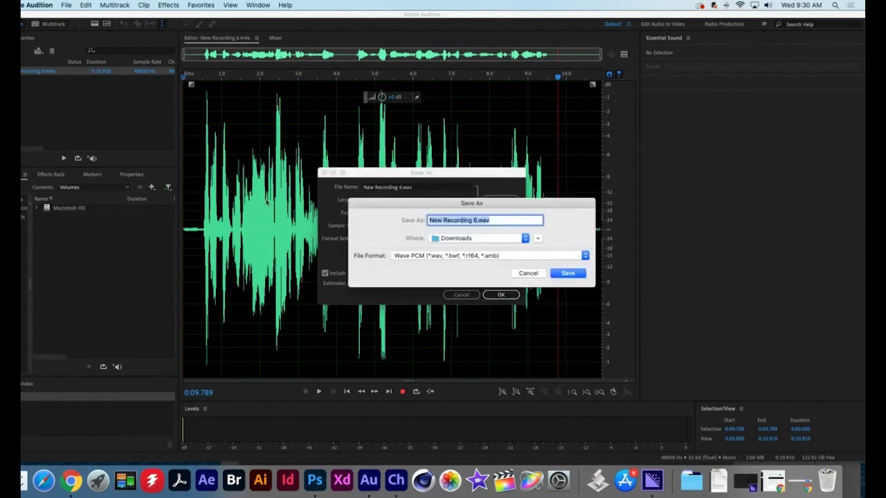
pyautogui.click(526, 238)
pyautogui.click(470, 238)
pyautogui.click(567, 273)
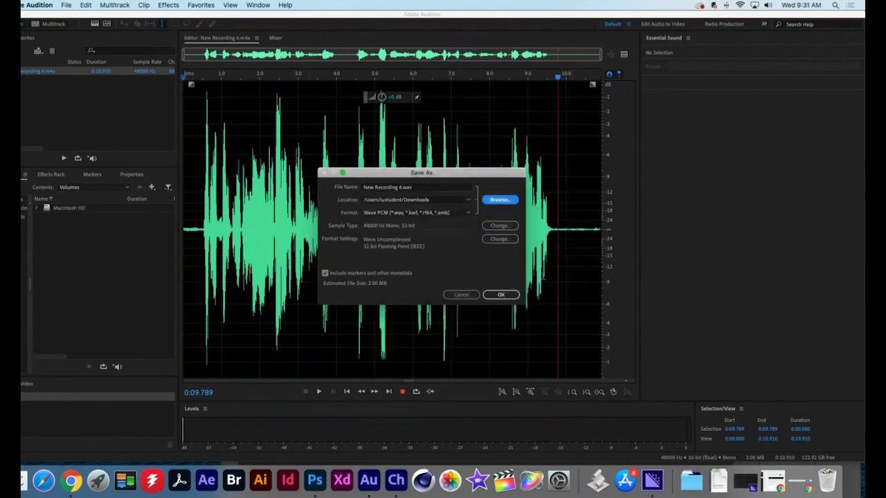
pyautogui.click(501, 295)
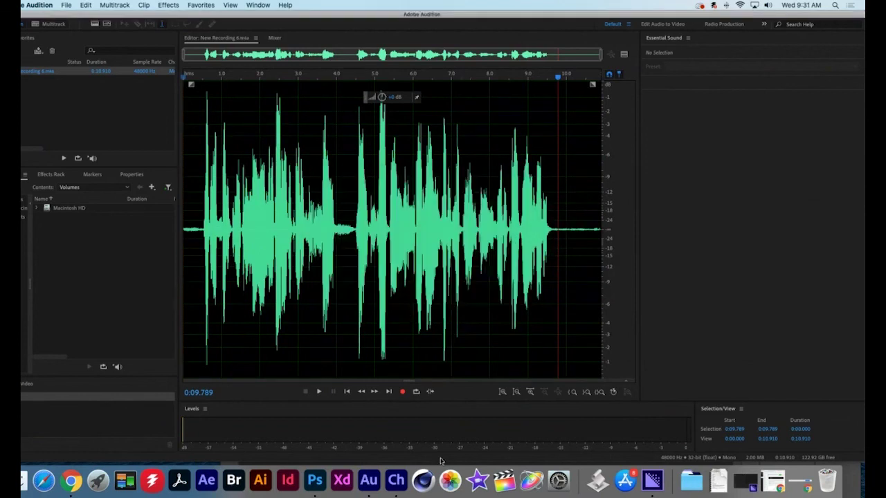
# Step: Switch to Character Animator and import New Recording 6.wav from the Downloads folder into the project
pyautogui.click(396, 480)
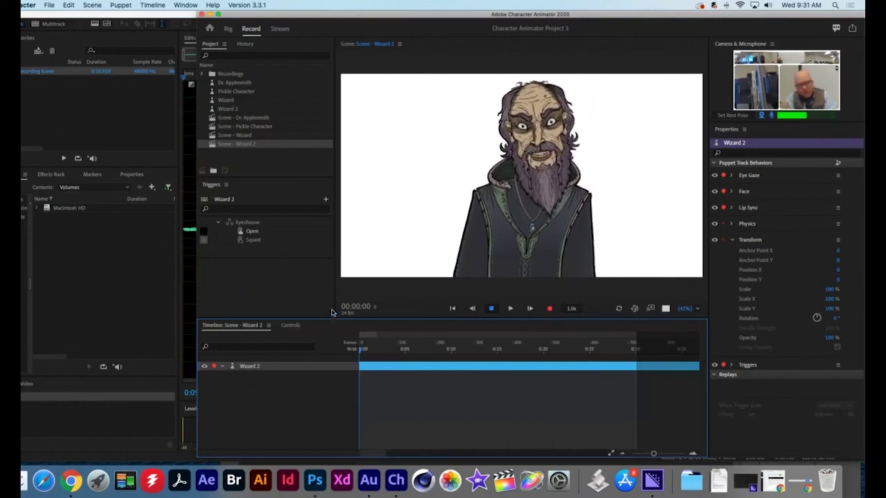
pyautogui.click(226, 160)
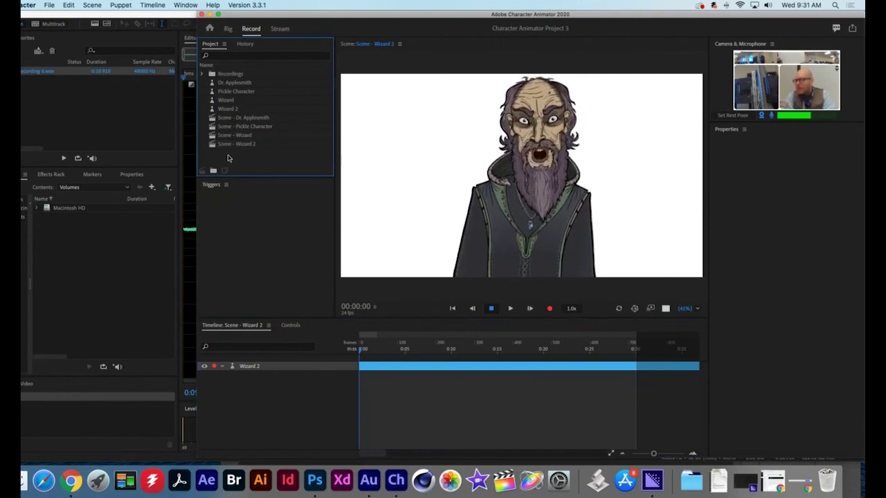
pyautogui.click(50, 3)
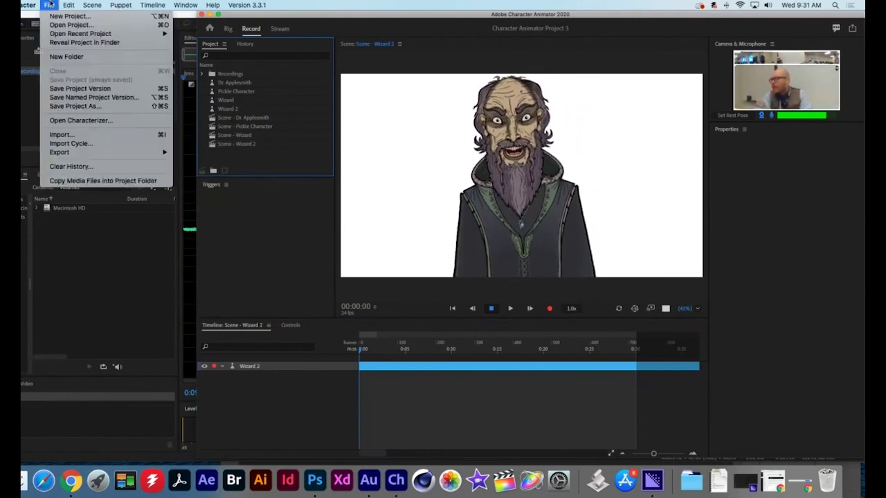
pyautogui.click(72, 134)
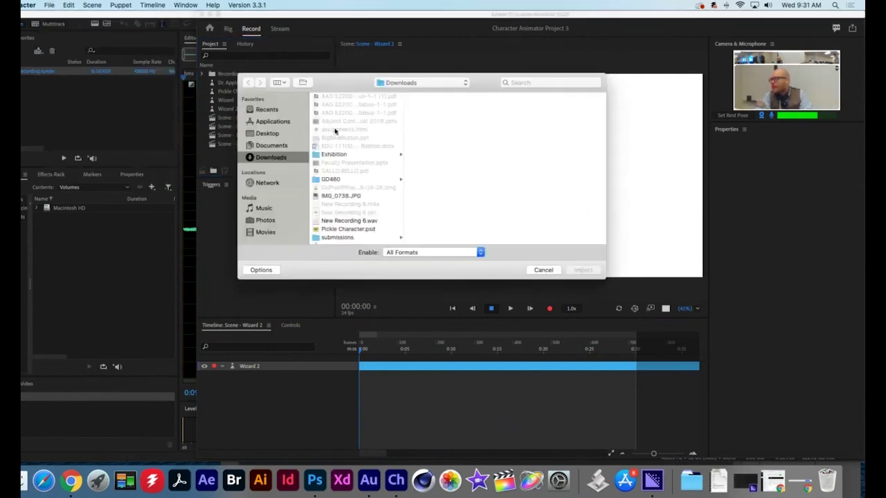
pyautogui.click(352, 220)
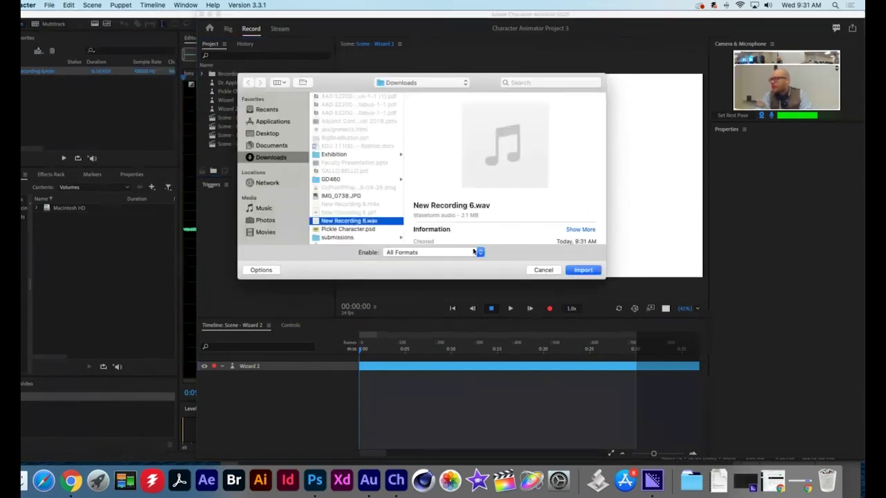
pyautogui.click(587, 273)
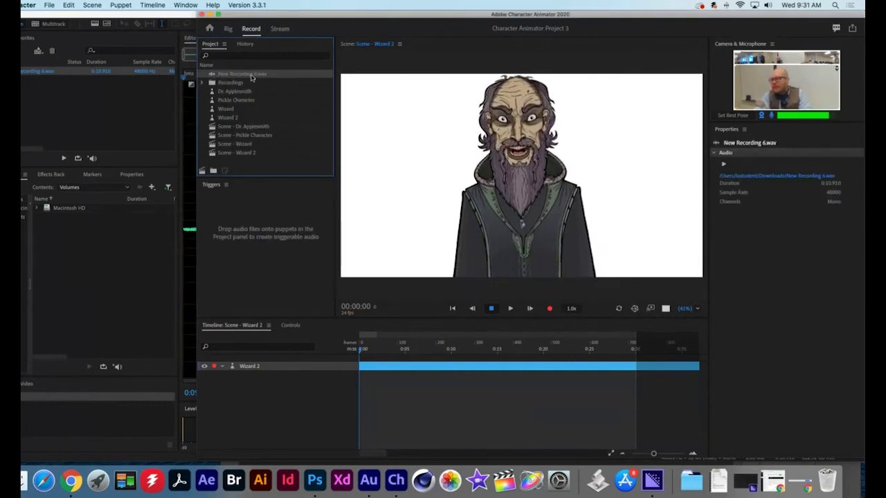
# Step: Add New Recording 6.wav to the start of the Wizard 2 scene timeline and play the audio
pyautogui.moveTo(260, 105); pyautogui.dragTo(378, 366)
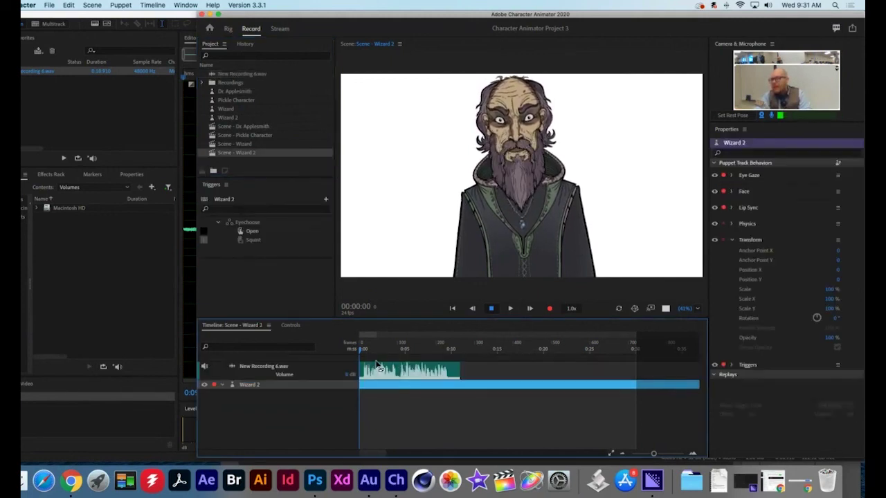
pyautogui.click(376, 372)
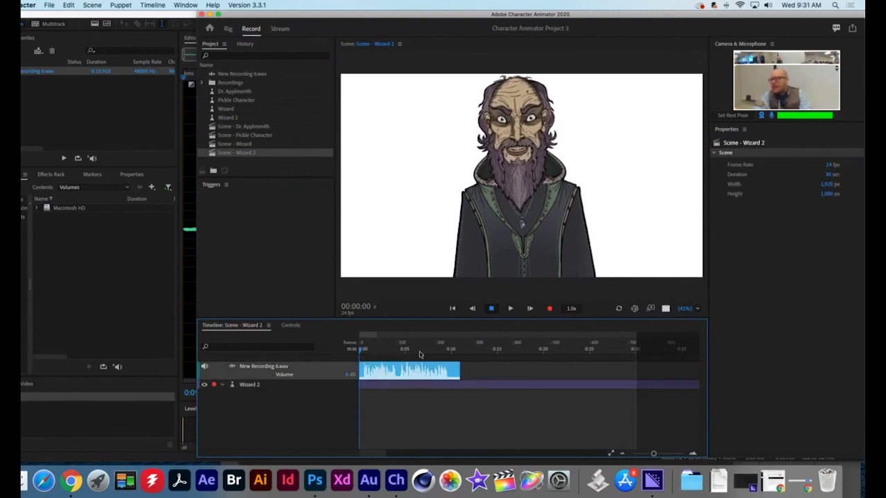
pyautogui.press('space')
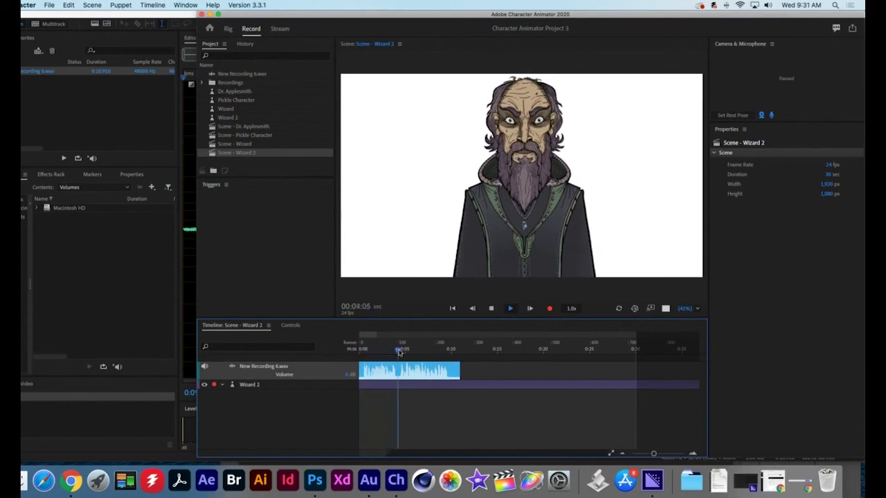
# Step: Return the playhead to the scene start and compute a lip sync take for Wizard 2 from the scene audio
pyautogui.click(361, 351)
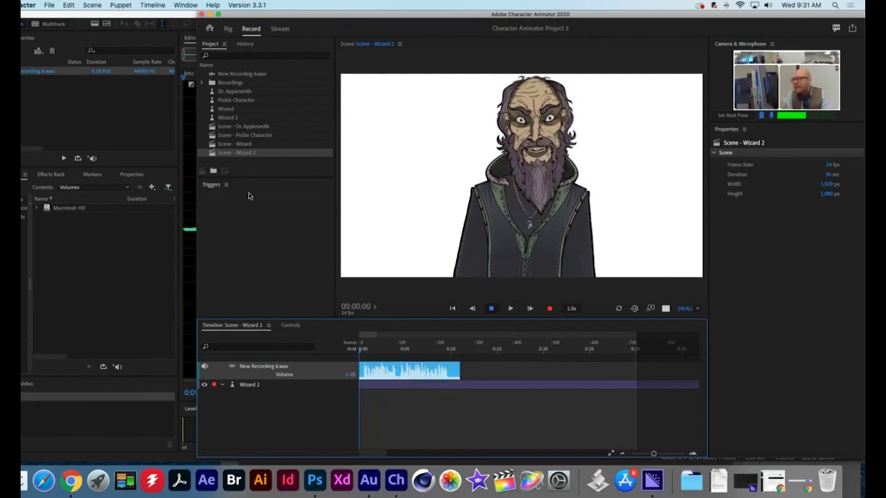
pyautogui.click(151, 5)
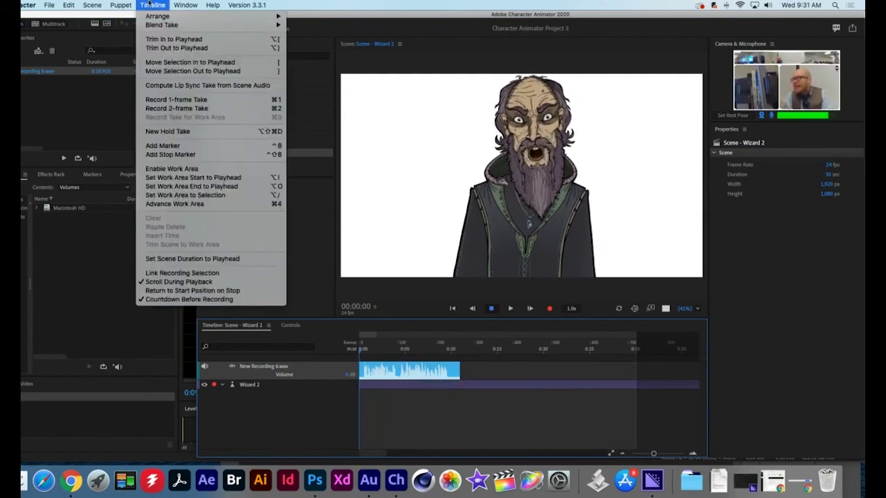
pyautogui.click(194, 87)
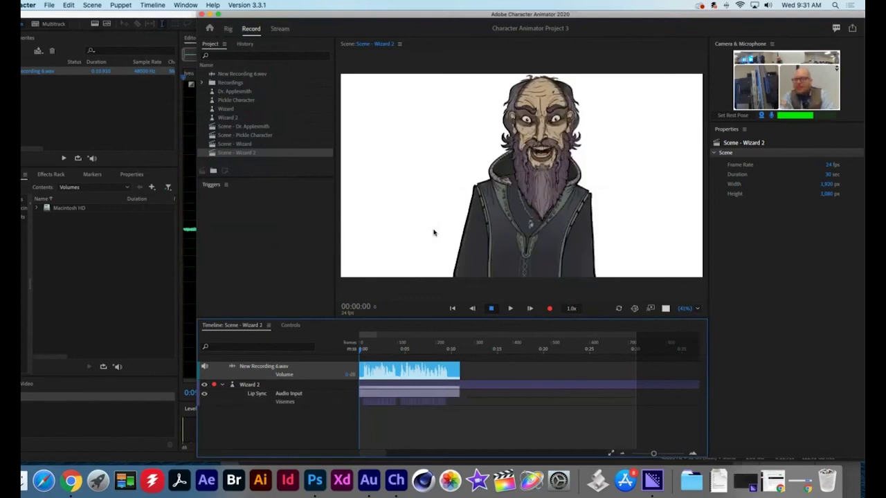
# Step: Play back the Wizard 2 lip sync through the end of the recording, and return the playhead to the start
pyautogui.click(510, 309)
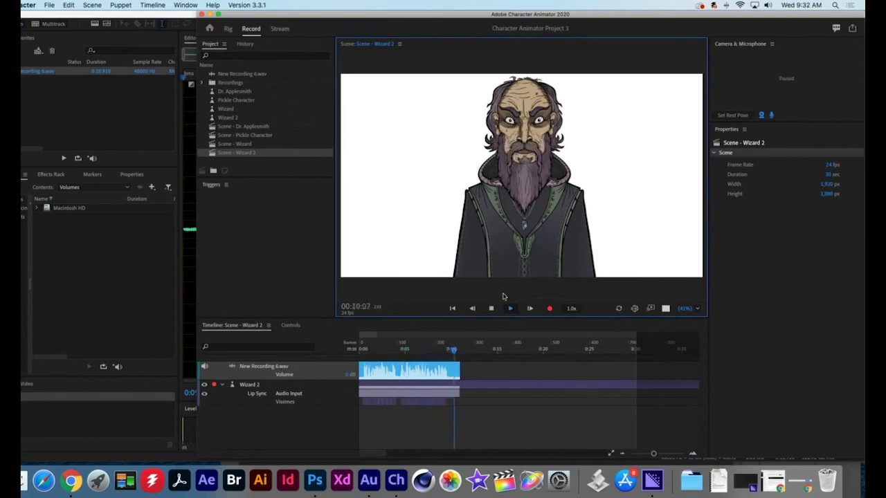
pyautogui.click(491, 308)
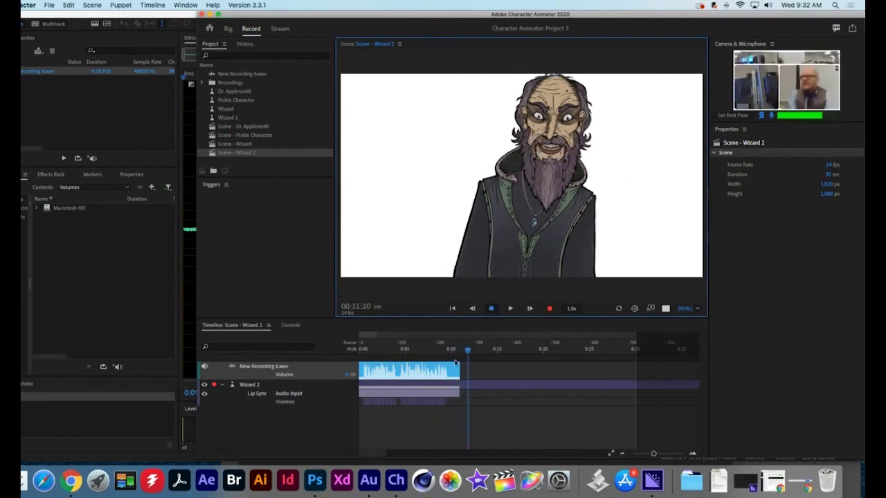
pyautogui.click(355, 340)
pyautogui.moveTo(355, 341); pyautogui.dragTo(341, 340)
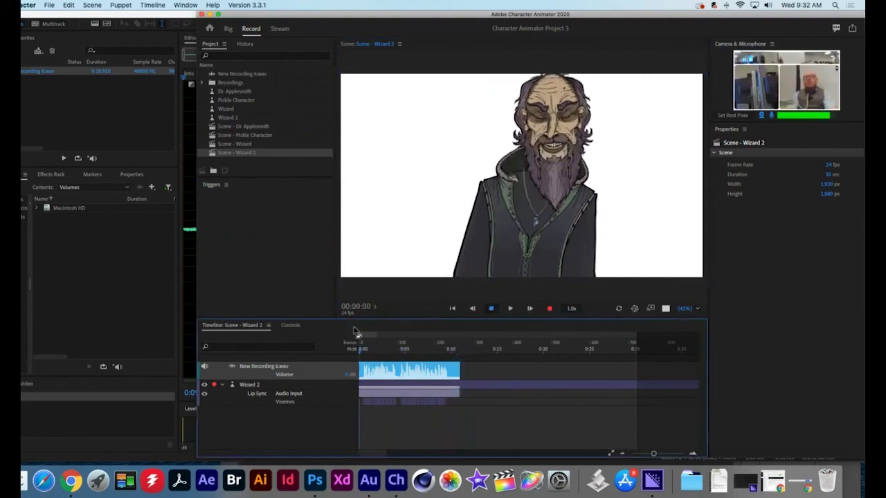